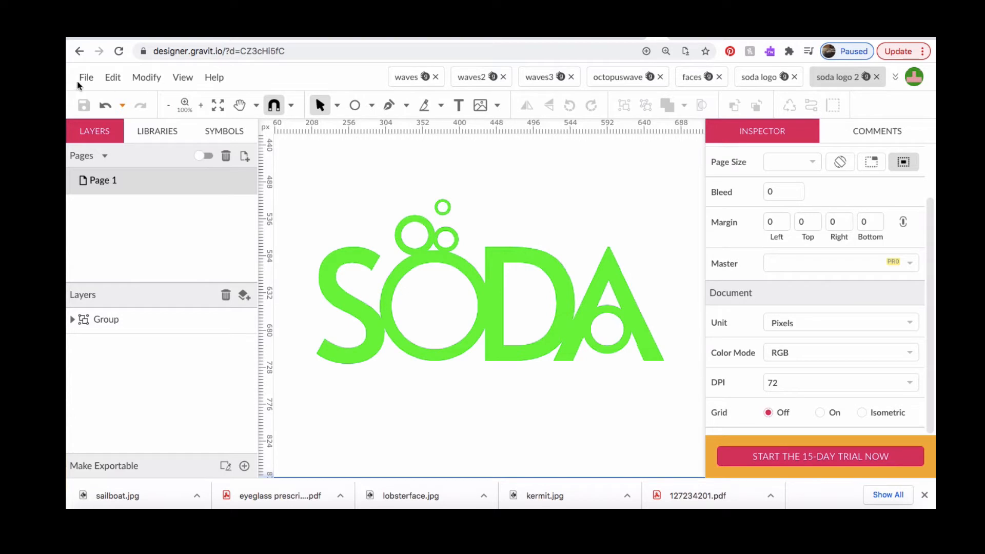
# Create a new blank design of 1000 × 1000 px.
pyautogui.click(86, 79)
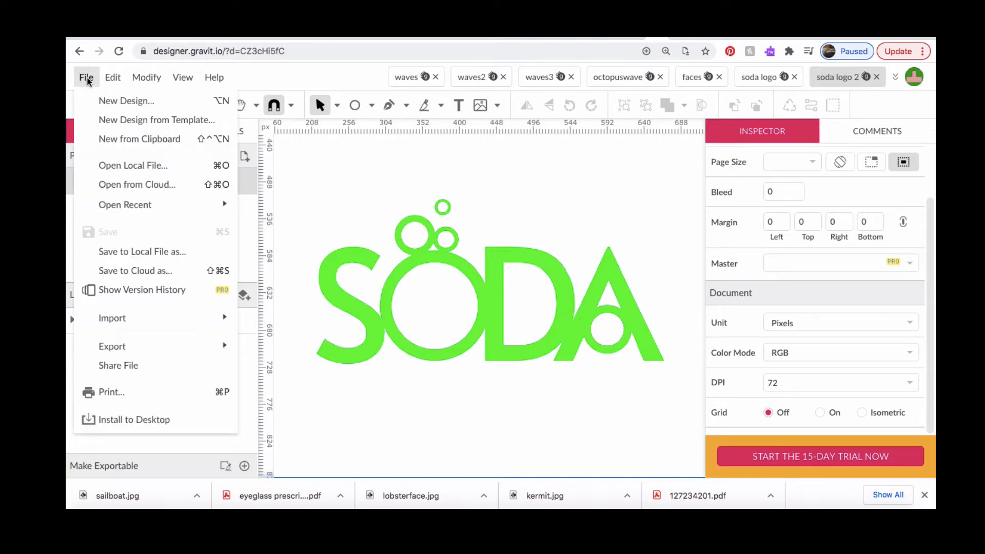
pyautogui.click(124, 102)
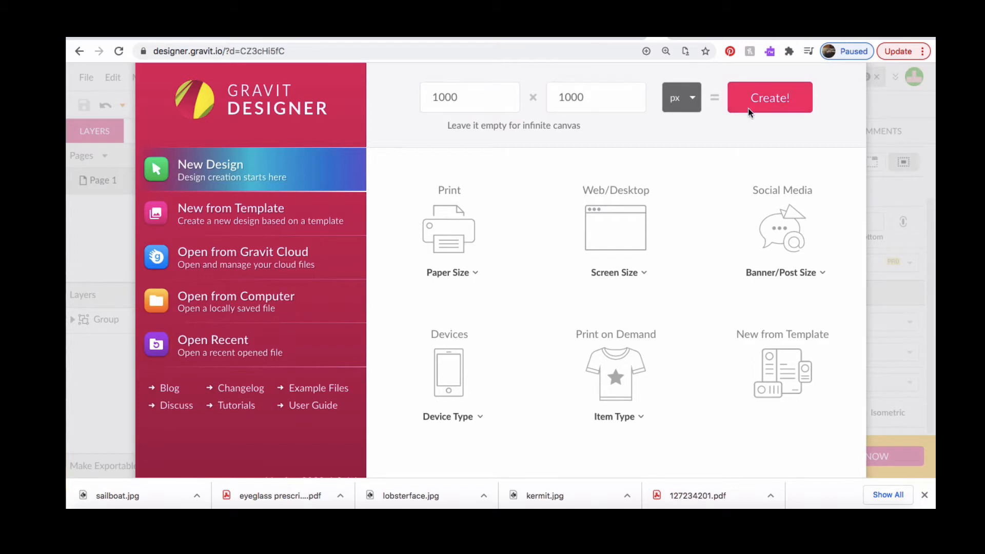
pyautogui.click(773, 97)
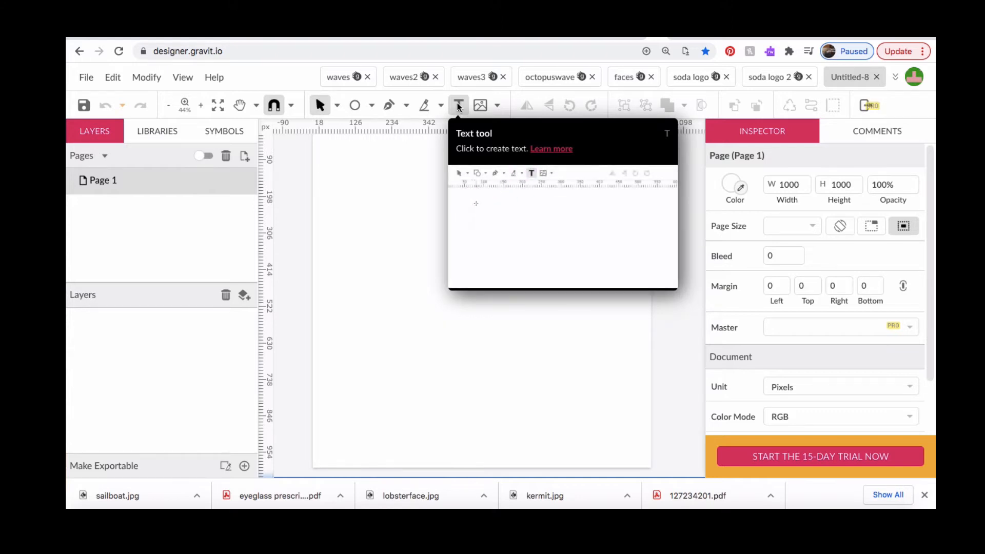
# Start the Text tool and set its font to the web font Alata.
pyautogui.click(459, 105)
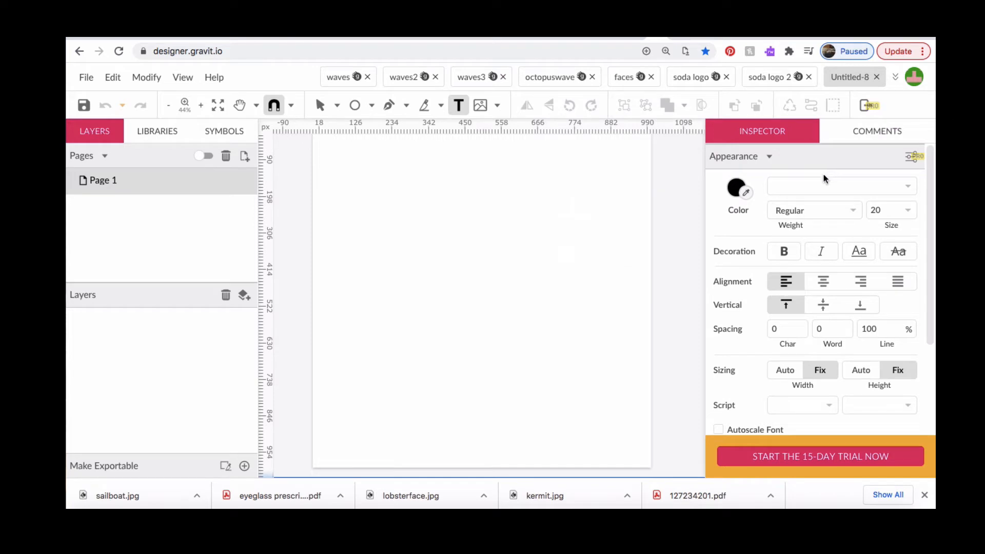
pyautogui.click(906, 185)
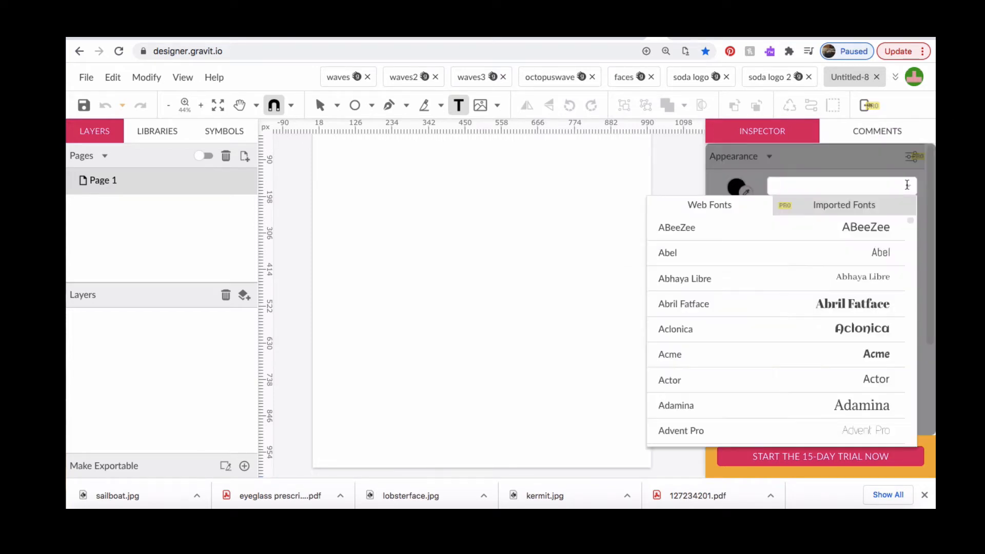
pyautogui.scroll(-3, 793, 320)
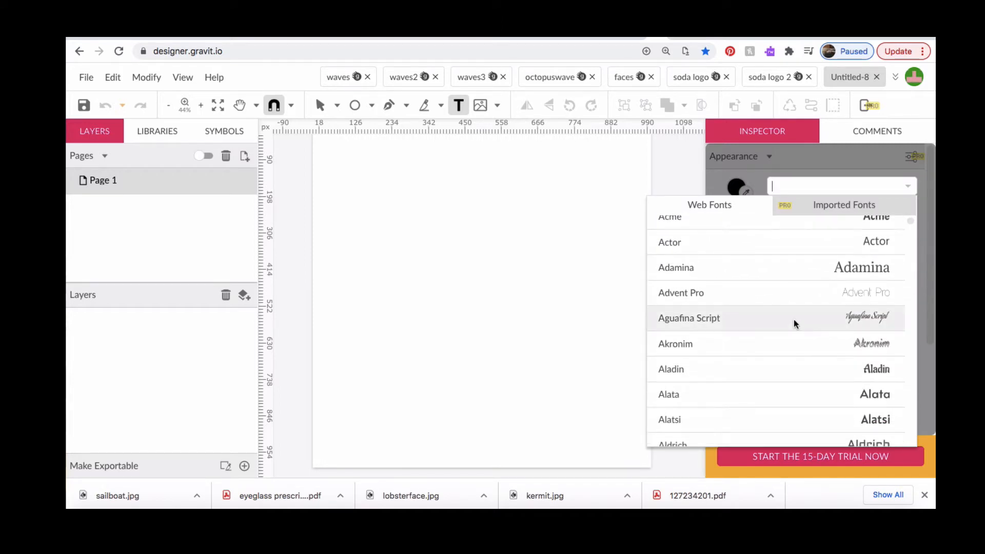
pyautogui.scroll(-1, 794, 315)
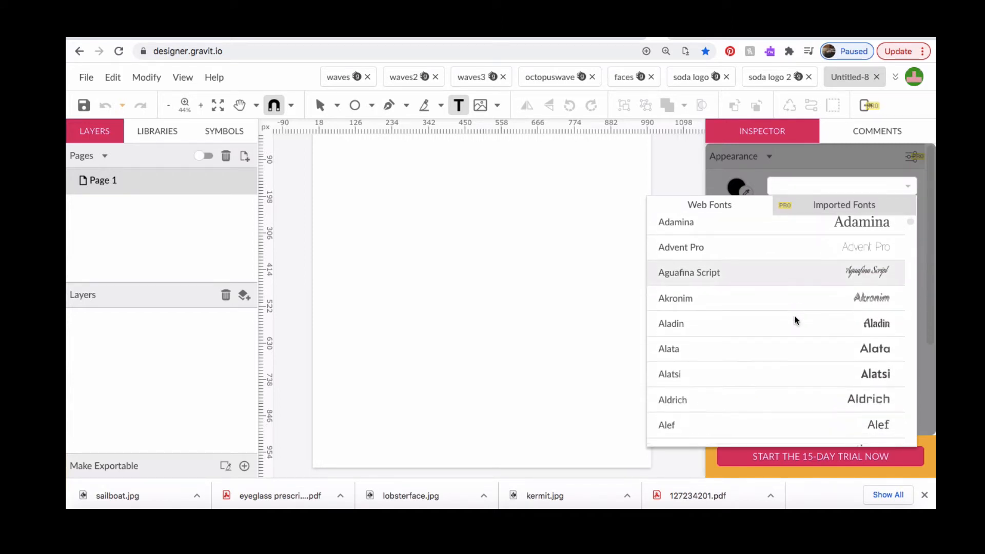
pyautogui.click(811, 349)
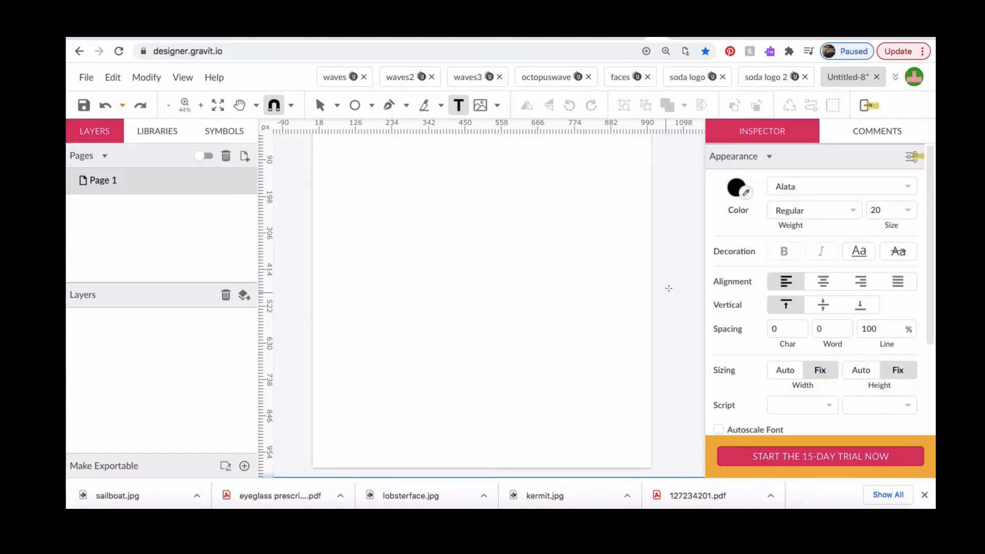
# Set the text size to 200 and place the text "SODA" near the left side of the page, below the middle.
pyautogui.click(911, 212)
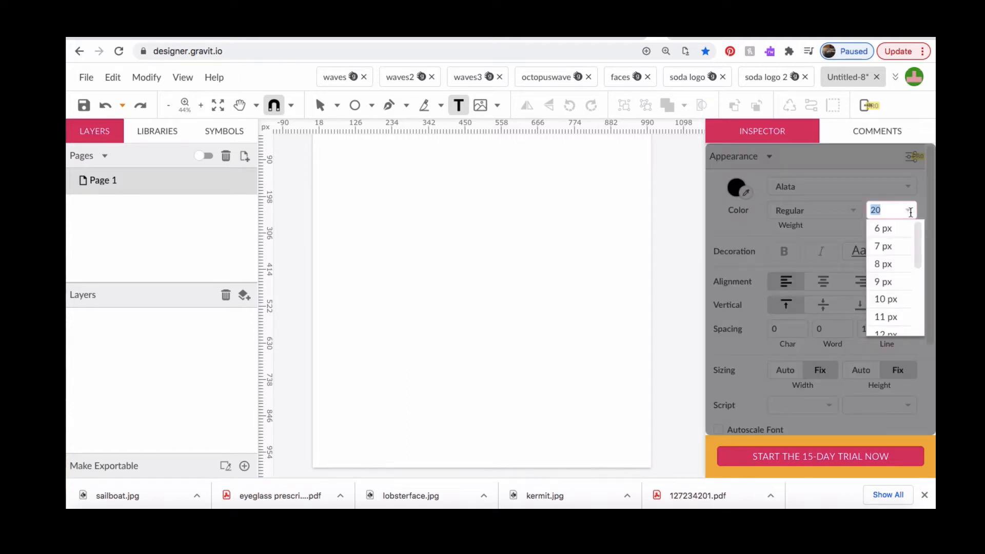
pyautogui.write('200')
pyautogui.press('Return')
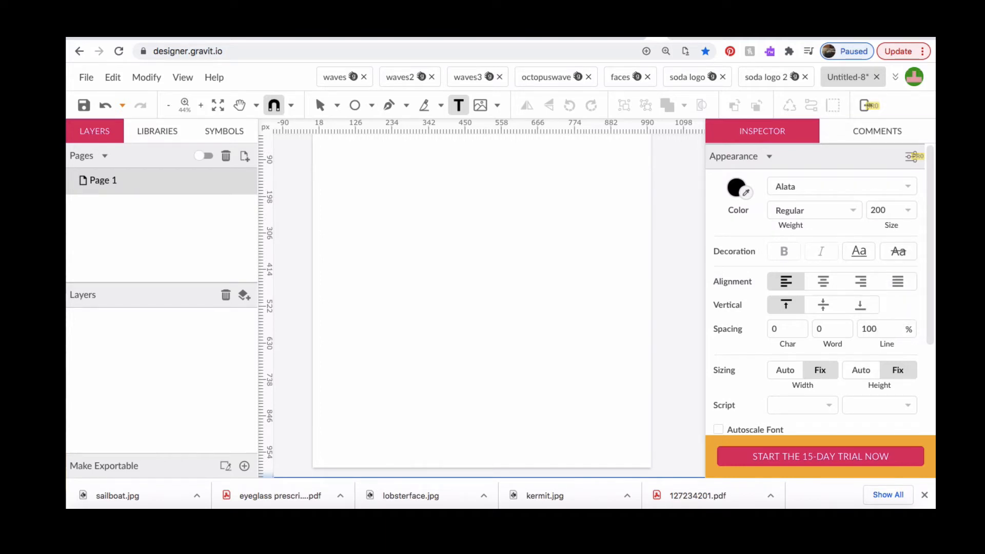
pyautogui.click(360, 275)
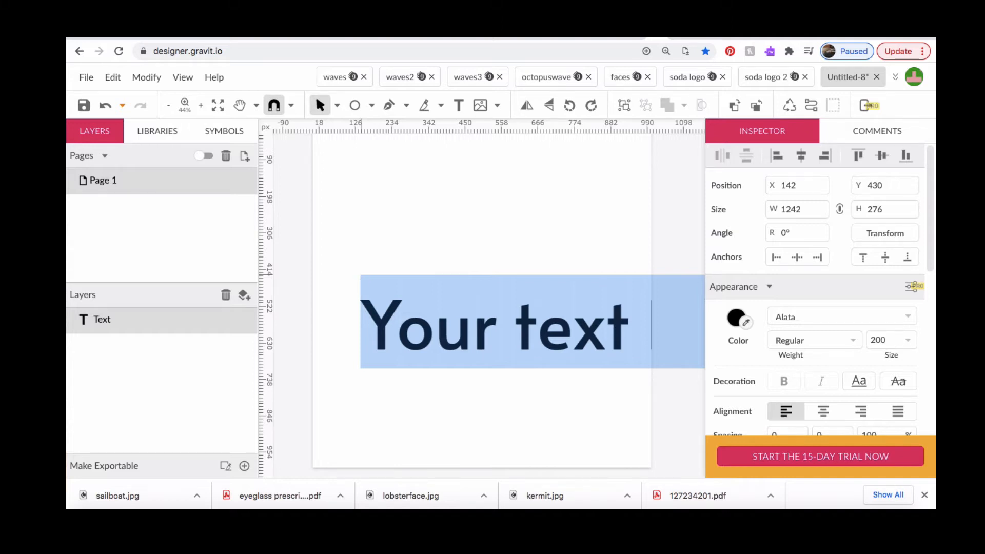
pyautogui.write('SODA')
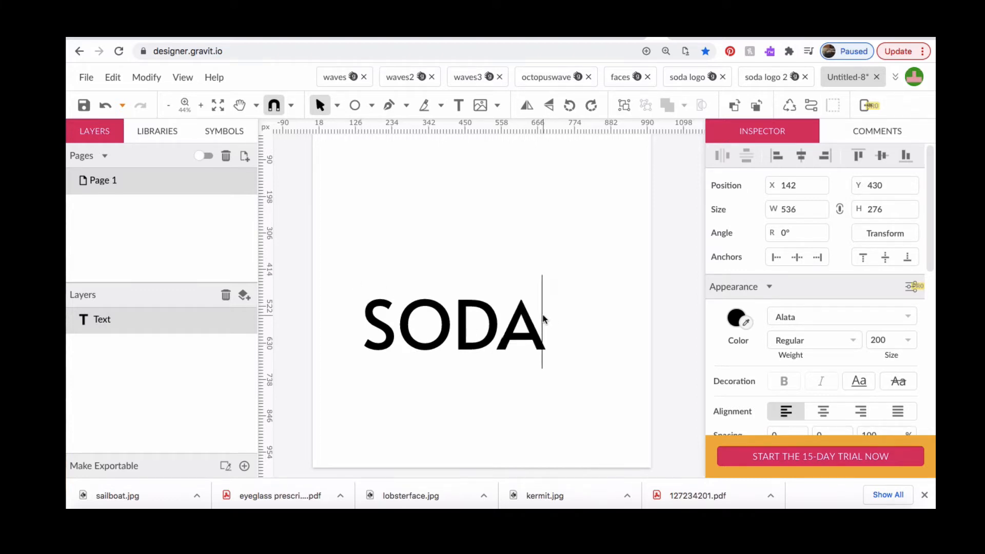
# Select the whole word SODA and convert the text to a path.
pyautogui.moveTo(543, 316); pyautogui.dragTo(353, 307)
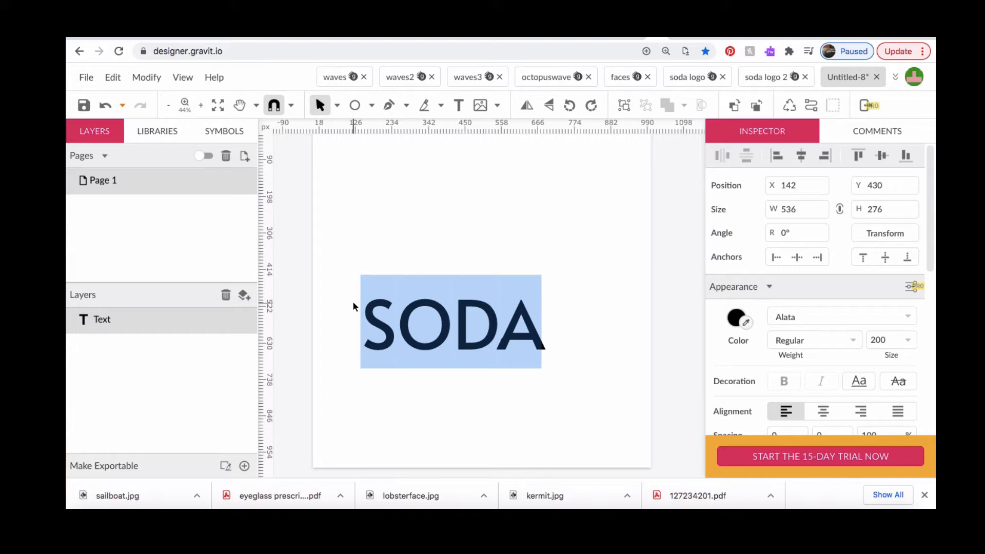
pyautogui.click(153, 79)
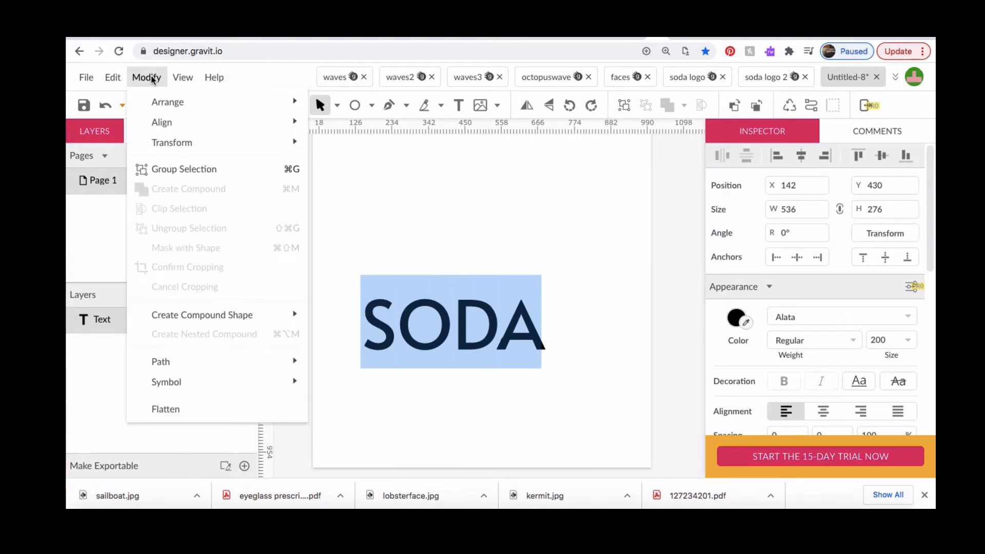
pyautogui.moveTo(192, 363)
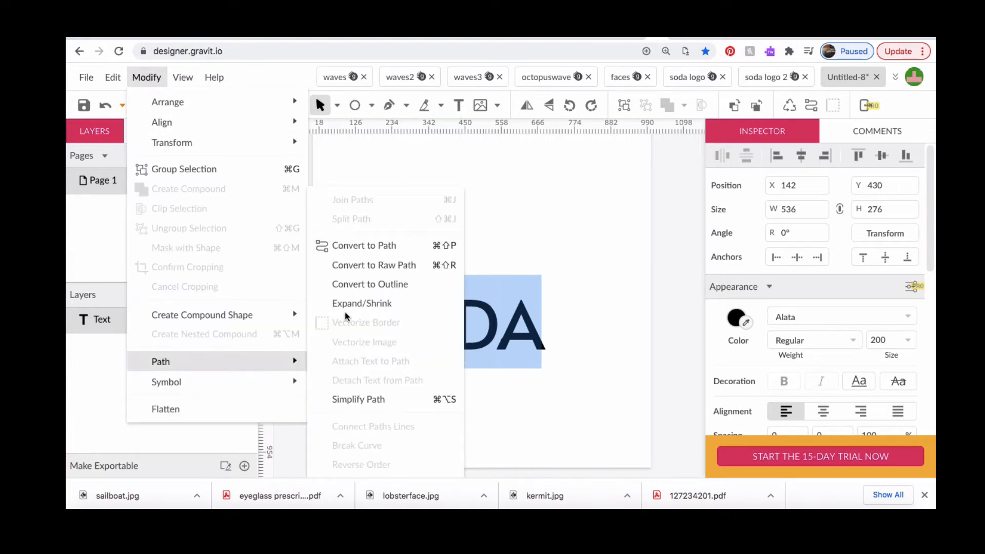
pyautogui.click(361, 249)
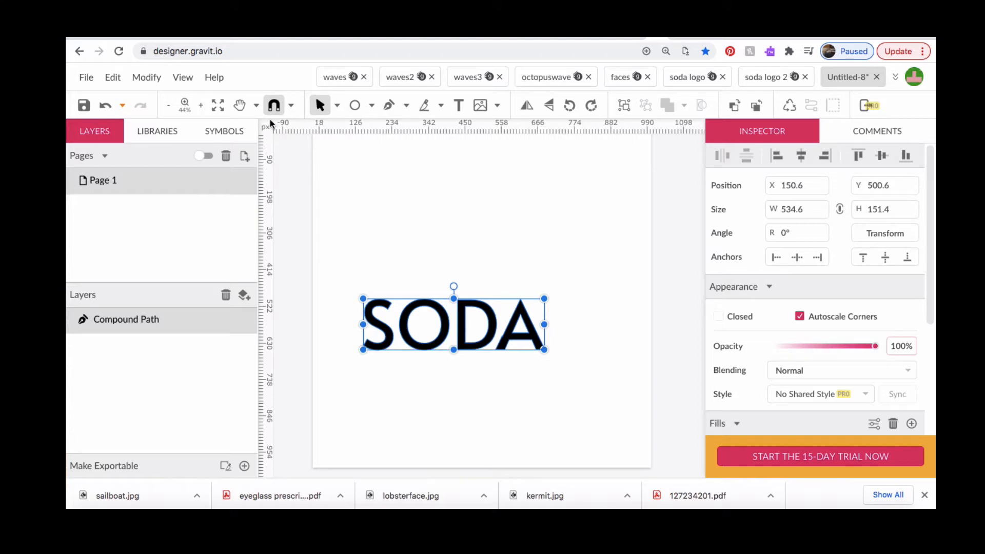
# Split the SODA compound path into separate letter paths and deselect them.
pyautogui.click(147, 78)
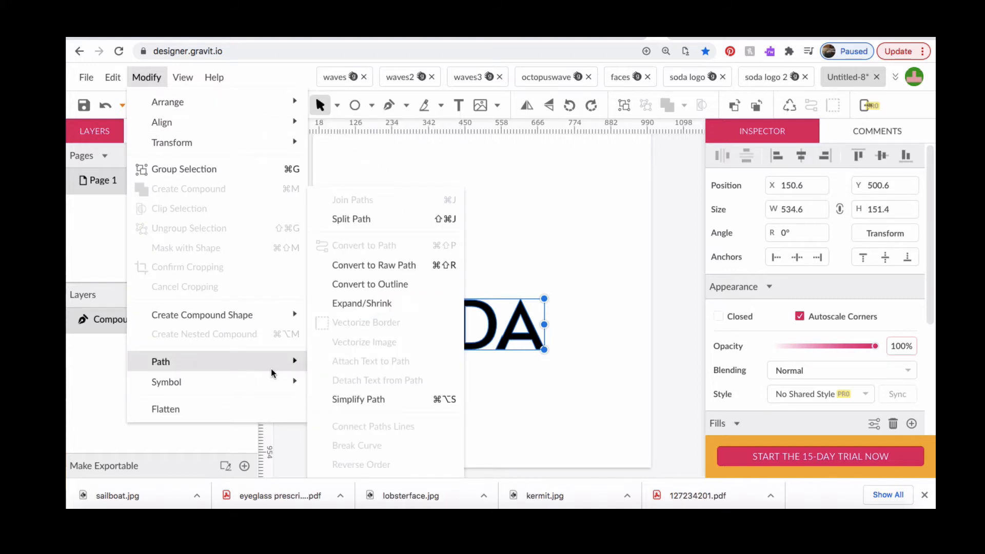
pyautogui.click(393, 220)
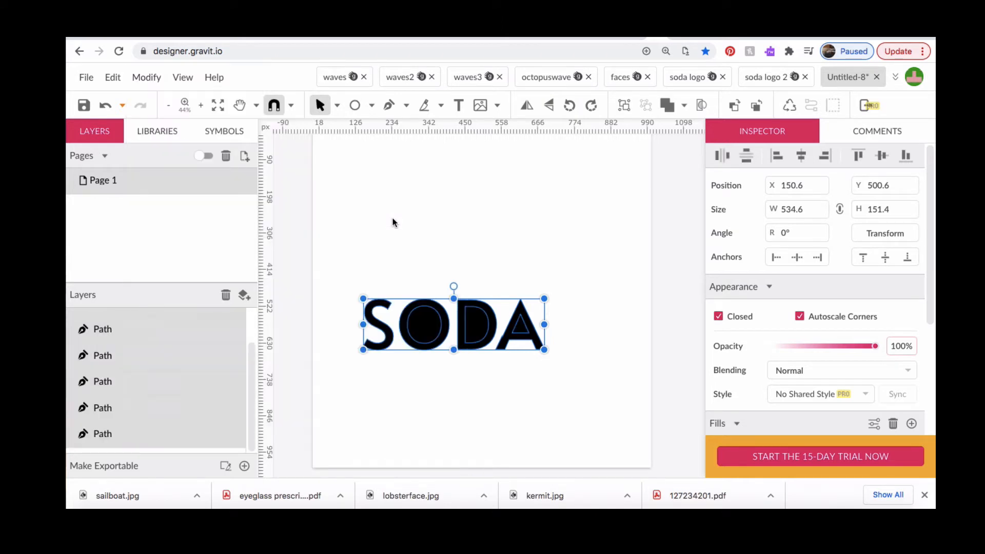
pyautogui.scroll(2, 400, 385)
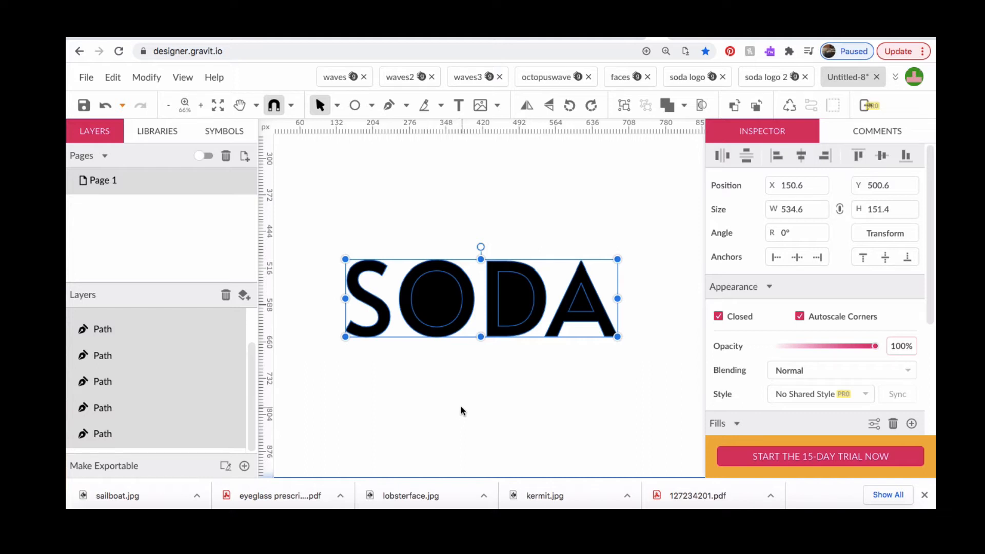
pyautogui.click(462, 409)
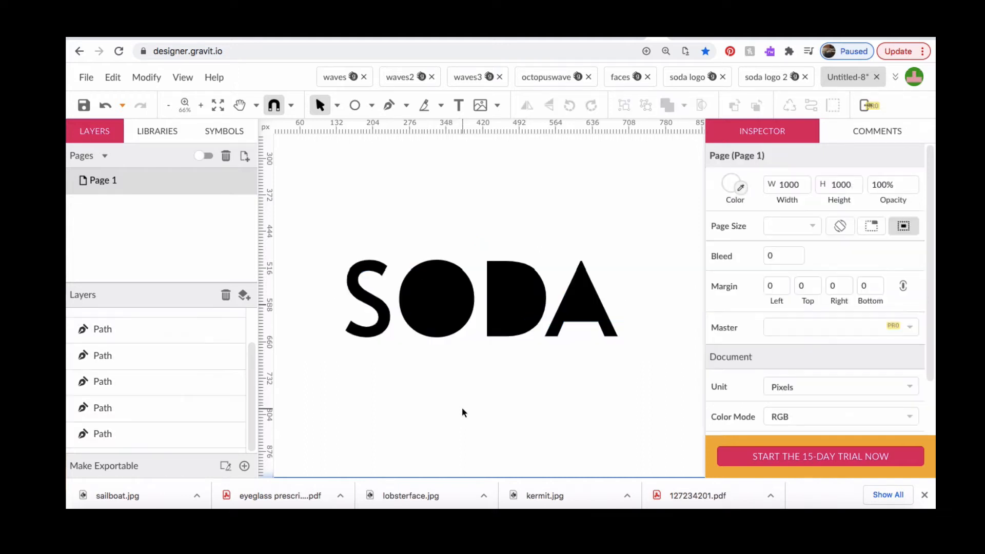
# Nudge the letter S about 24 px to the right until it slightly overlaps the O.
pyautogui.click(368, 303)
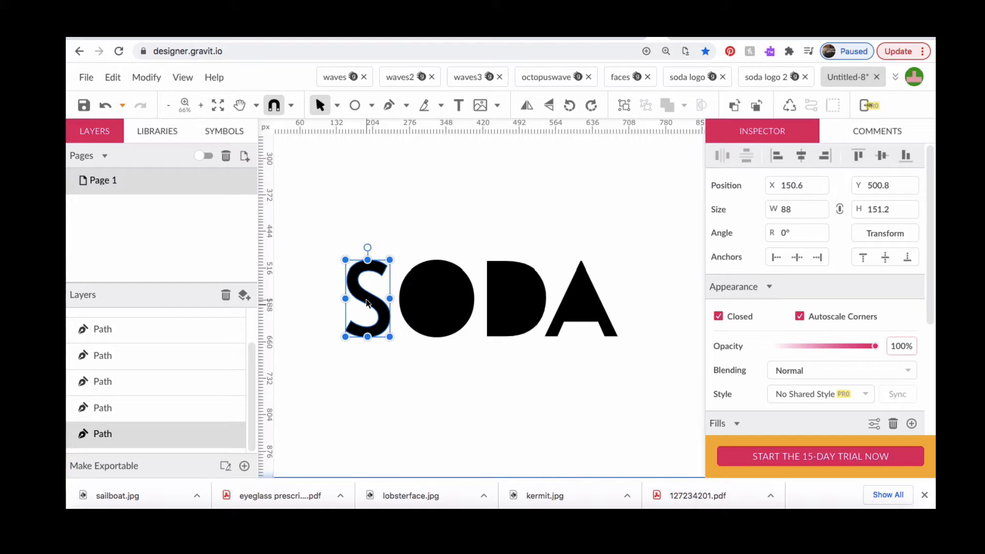
pyautogui.press('Right')
pyautogui.press('Right')
pyautogui.press('Right')
pyautogui.press('Right')
pyautogui.press('Right')
pyautogui.press('Right')
pyautogui.press('Right')
pyautogui.press('Right')
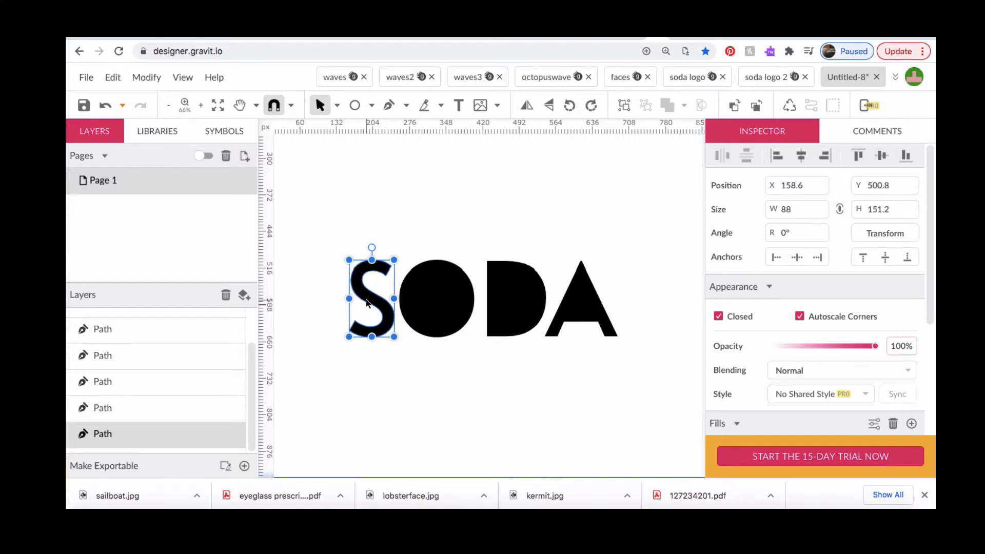
pyautogui.press('Right')
pyautogui.press('Right')
pyautogui.press('Right')
pyautogui.press('Right')
pyautogui.press('Right')
pyautogui.press('Right')
pyautogui.press('Right')
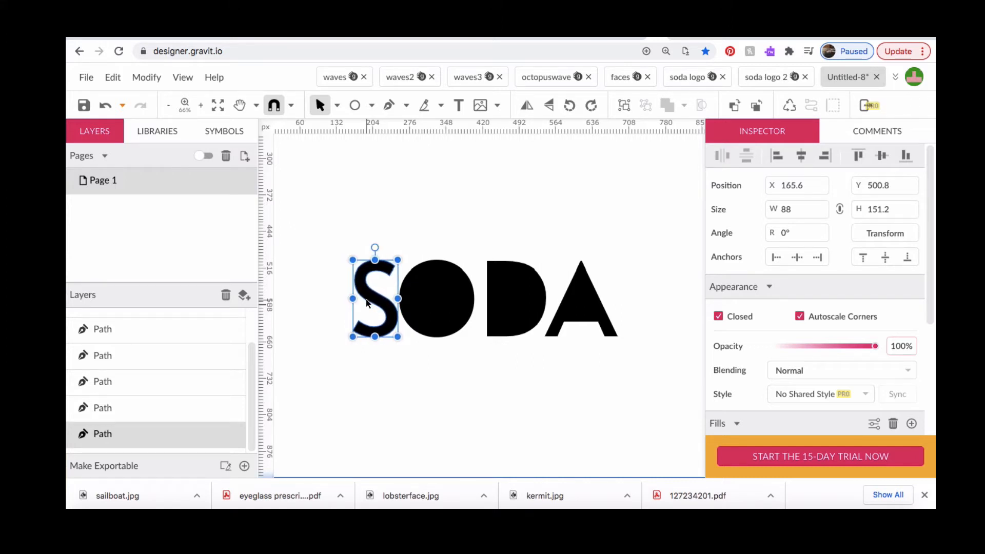
pyautogui.press('Right')
pyautogui.press('Right')
pyautogui.press('Right')
pyautogui.press('Right')
pyautogui.press('Right')
pyautogui.press('Right')
pyautogui.press('Right')
pyautogui.press('Right')
pyautogui.press('Right')
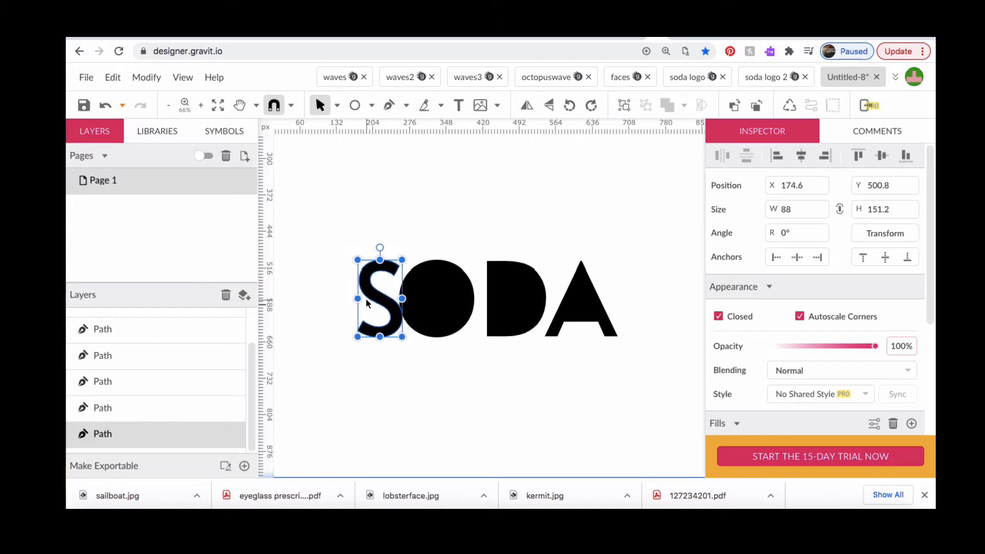
# Nudge the D's outer shape left to about X 405 so it touches the O, and close the A up against the D.
pyautogui.click(493, 305)
pyautogui.press('Left')
pyautogui.press('Left')
pyautogui.press('Left')
pyautogui.press('Left')
pyautogui.press('Left')
pyautogui.press('Left')
pyautogui.press('Left')
pyautogui.press('Left')
pyautogui.press('Left')
pyautogui.press('Left')
pyautogui.press('Left')
pyautogui.press('Left')
pyautogui.press('Left')
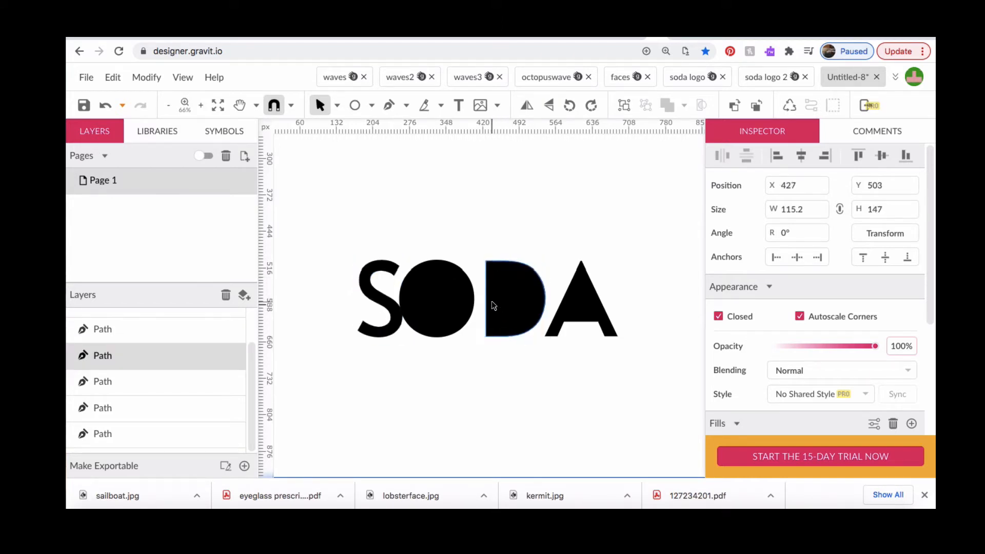
pyautogui.press('Left')
pyautogui.press('Left')
pyautogui.press('Left')
pyautogui.press('Left')
pyautogui.press('Left')
pyautogui.press('Left')
pyautogui.press('Left')
pyautogui.press('Left')
pyautogui.press('Left')
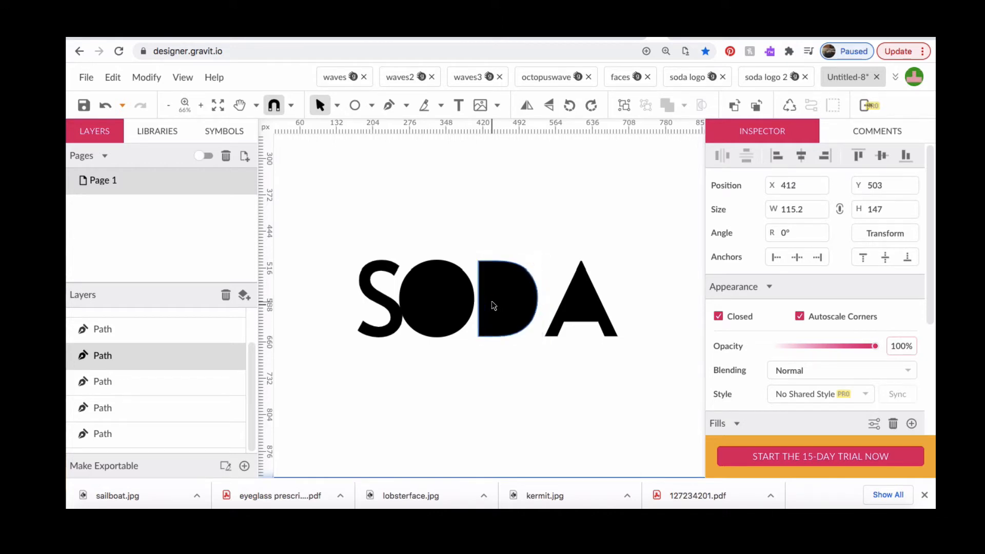
pyautogui.press('Left')
pyautogui.press('Left')
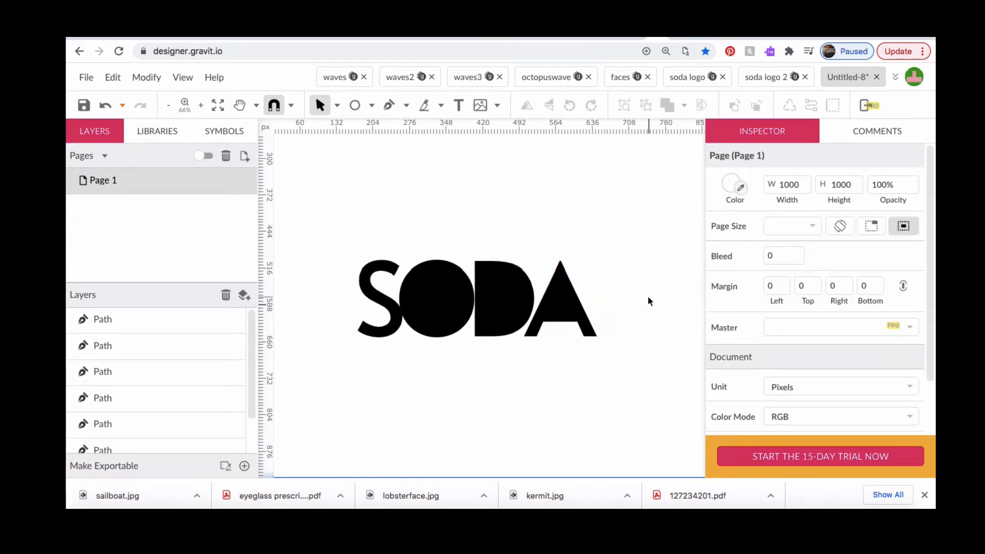
# Subtract the O's inner oval from its outer shape to open the letter's hole, declining the cloud save.
pyautogui.click(451, 296)
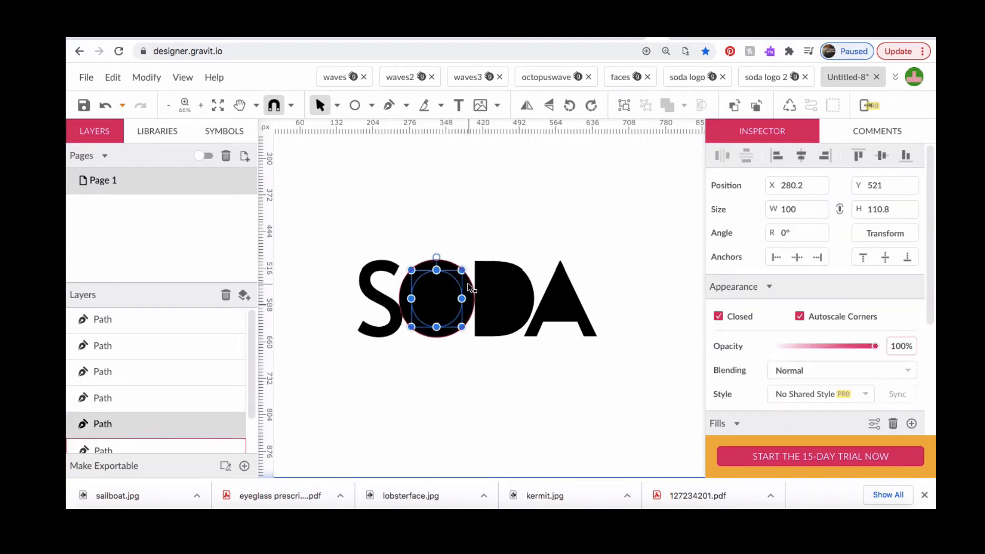
pyautogui.keyDown('shift'); pyautogui.click(468, 287); pyautogui.keyUp('shift')
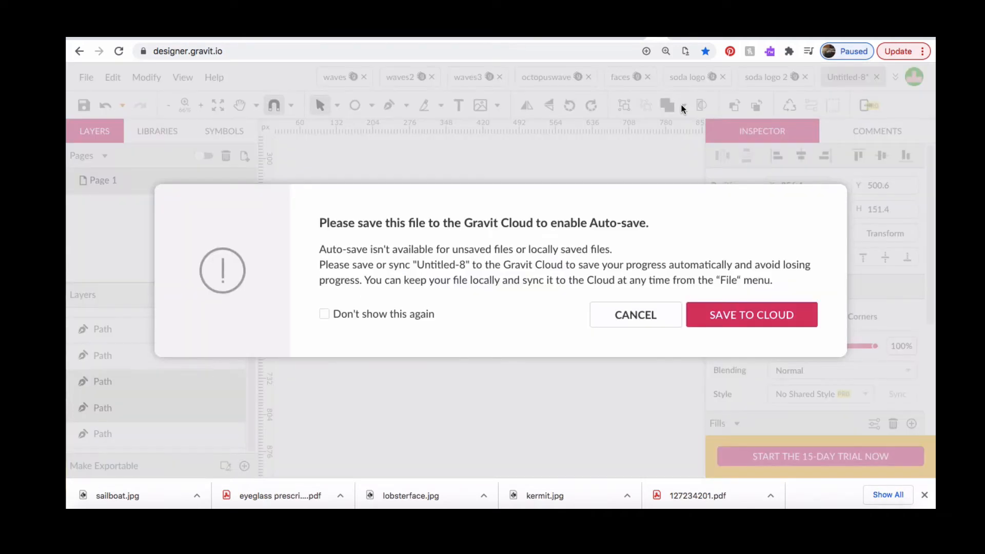
pyautogui.click(635, 314)
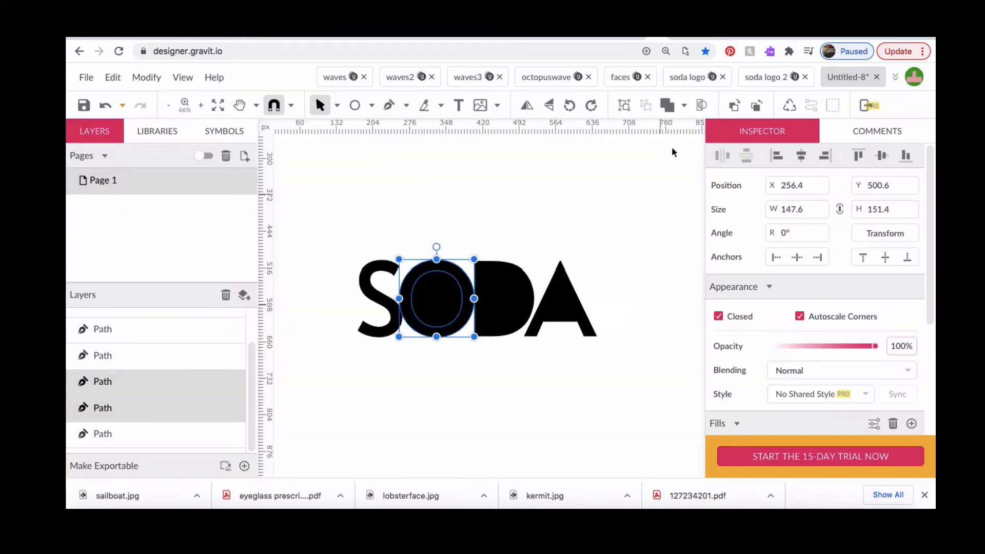
pyautogui.click(683, 106)
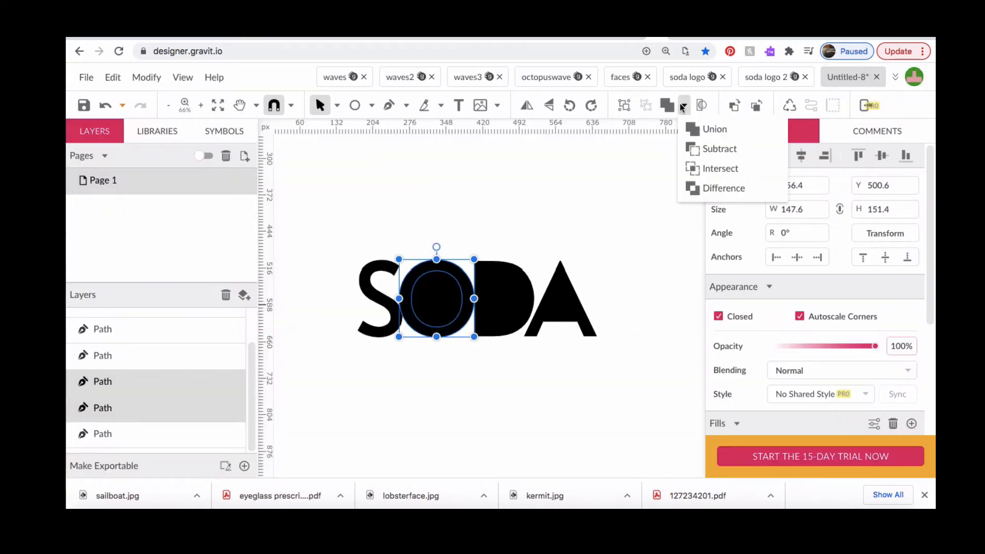
pyautogui.click(705, 151)
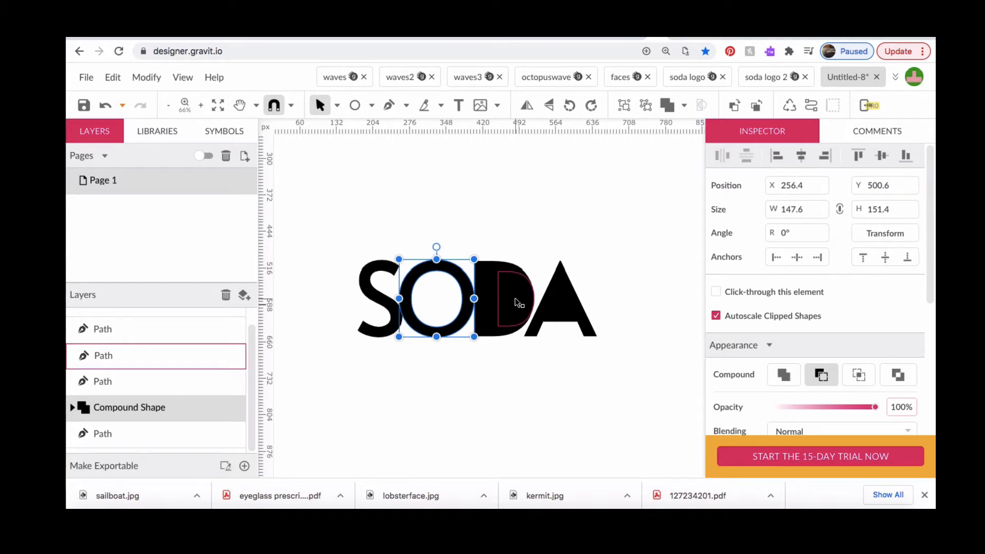
# Move the D's inner shape left to X 428, inside its outer shape, and subtract it to open the letter's hole.
pyautogui.moveTo(518, 302)
pyautogui.mouseDown()
pyautogui.moveTo(500, 295)
pyautogui.moveTo(505, 303)
pyautogui.mouseUp()
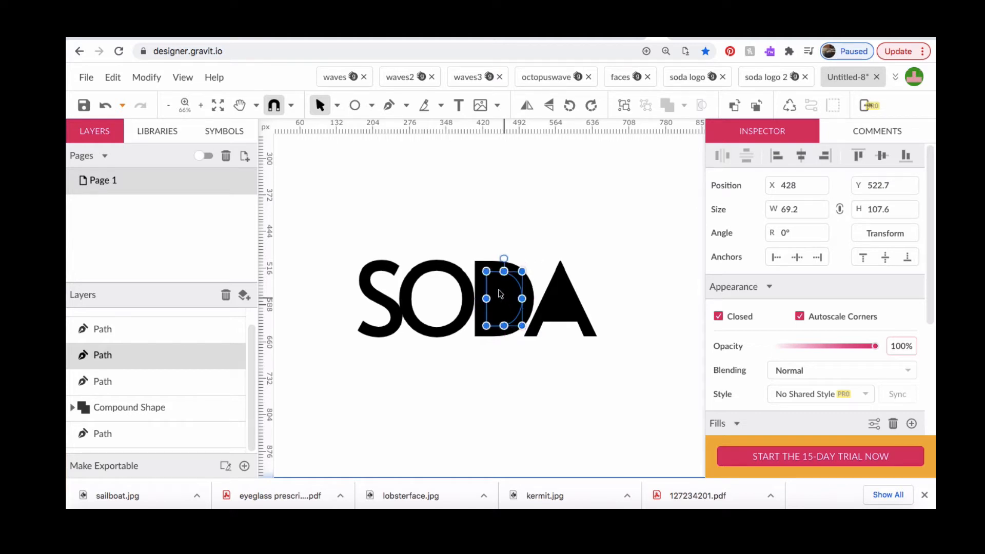
pyautogui.keyDown('shift'); pyautogui.click(482, 287); pyautogui.keyUp('shift')
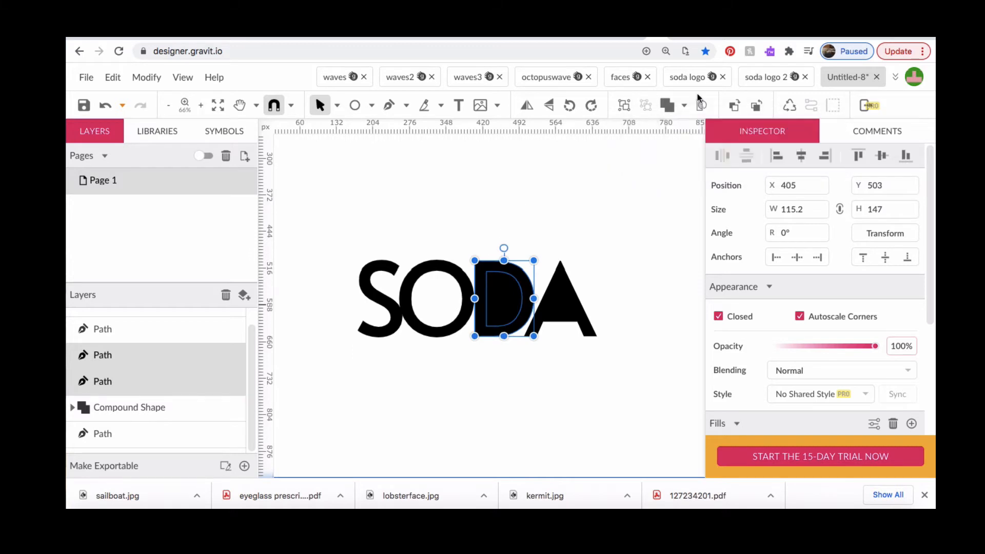
pyautogui.click(684, 106)
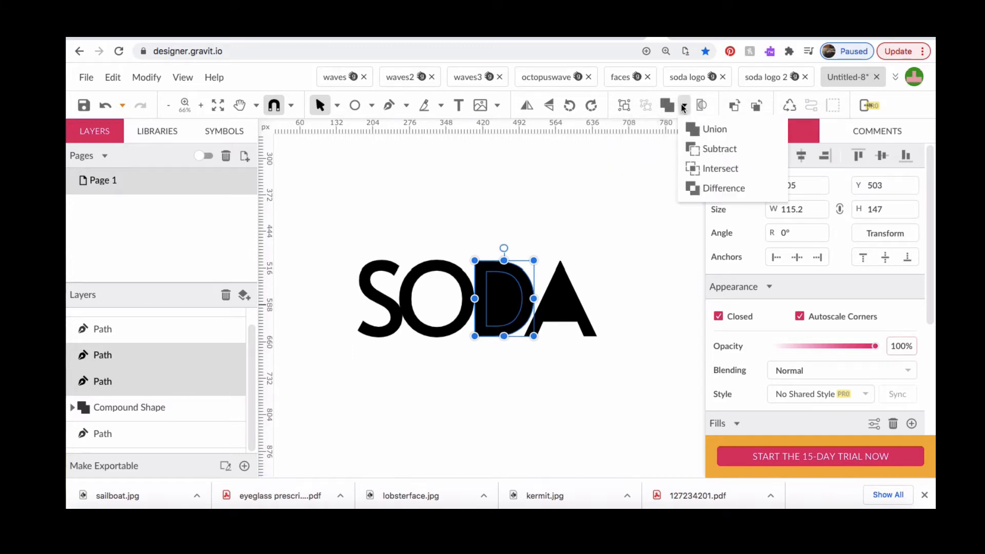
pyautogui.click(692, 150)
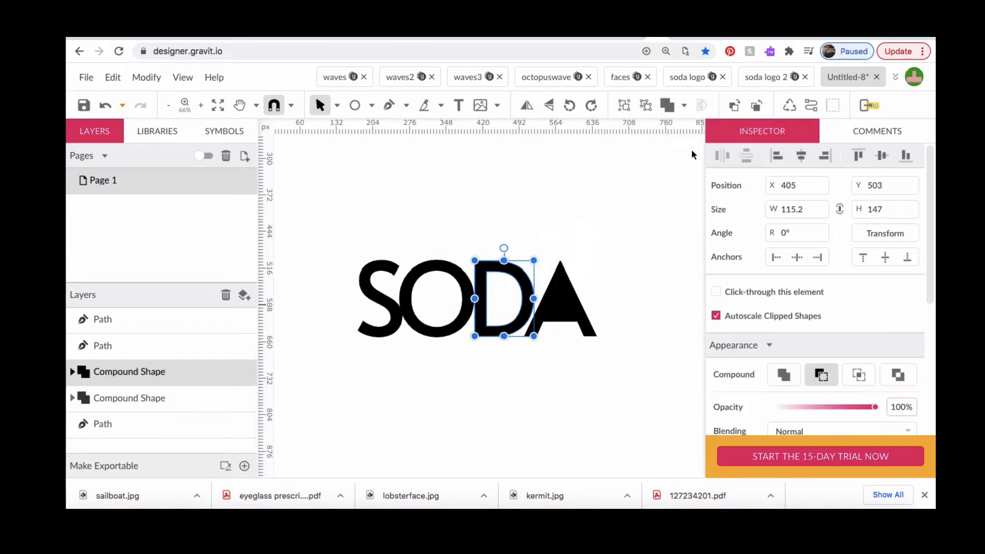
# Nudge the A's inner triangle left to X 545.7, subtract it from the A's outer shape, and deselect the letter.
pyautogui.click(562, 301)
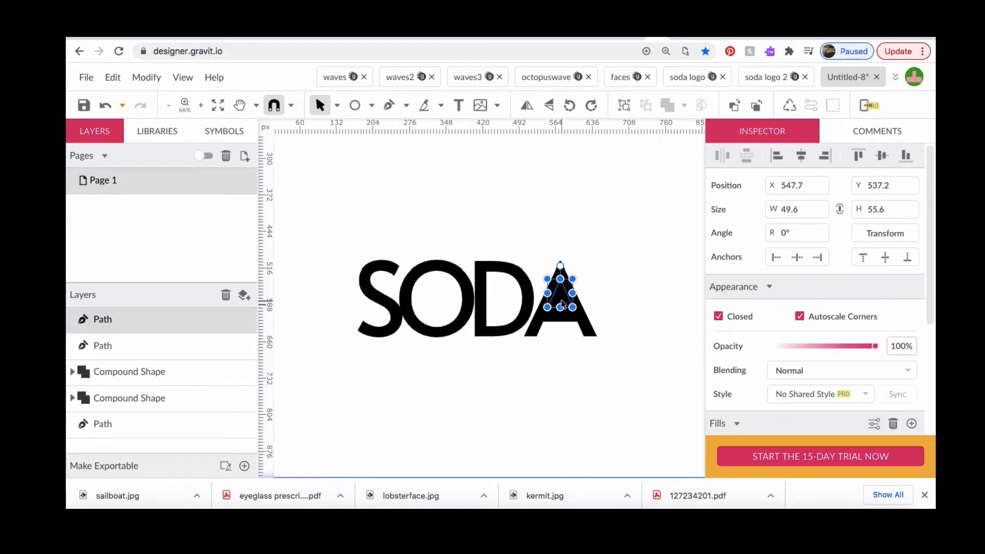
pyautogui.moveTo(562, 304); pyautogui.dragTo(562, 304)
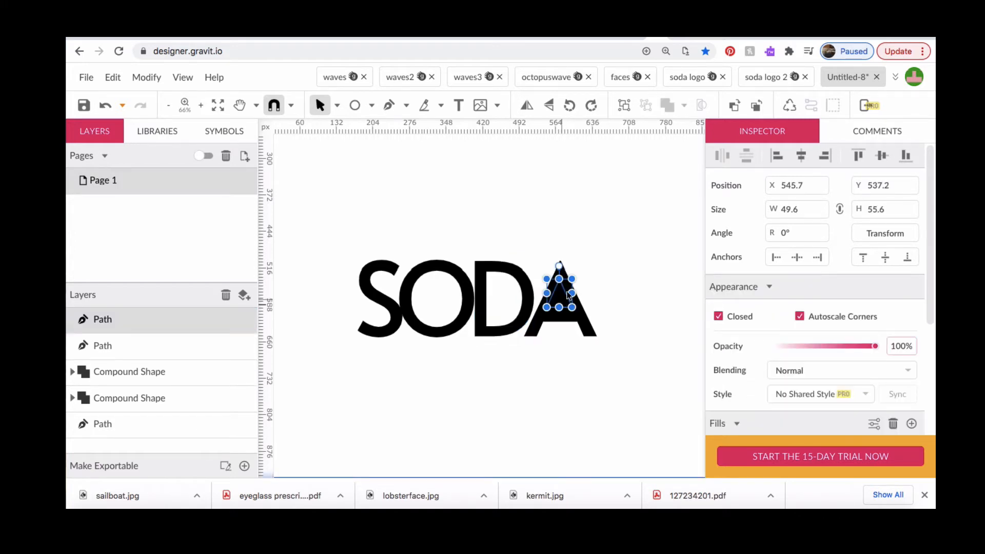
pyautogui.keyDown('shift'); pyautogui.click(558, 322); pyautogui.keyUp('shift')
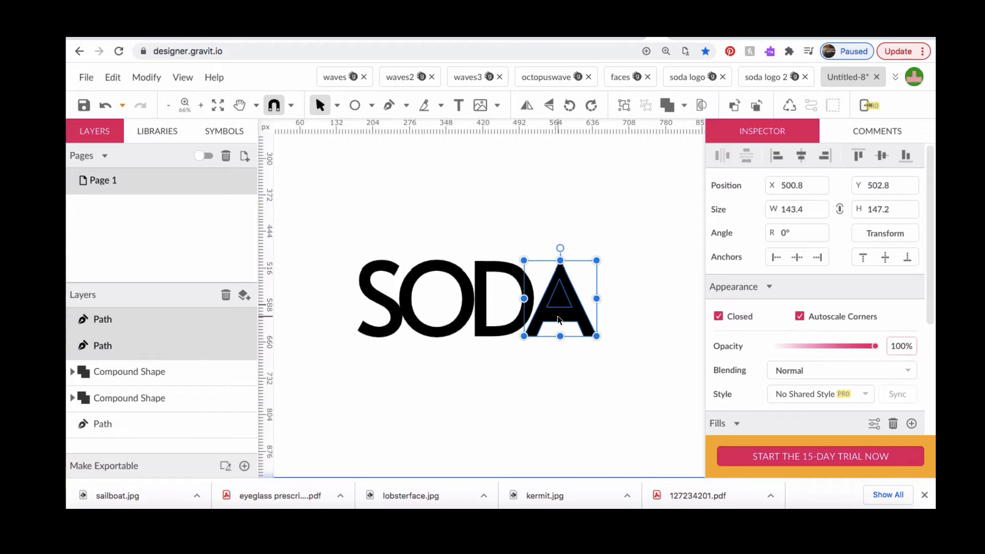
pyautogui.click(683, 105)
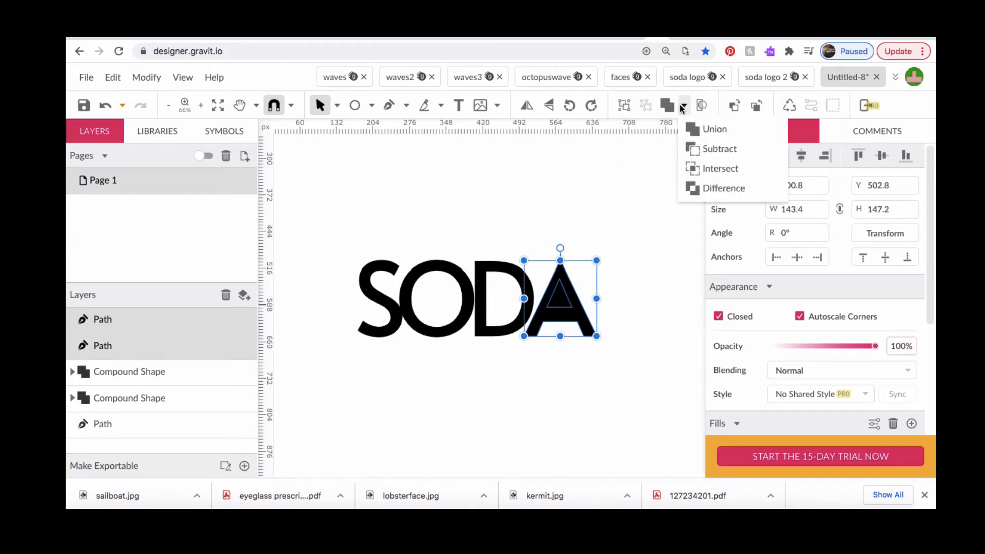
pyautogui.click(694, 144)
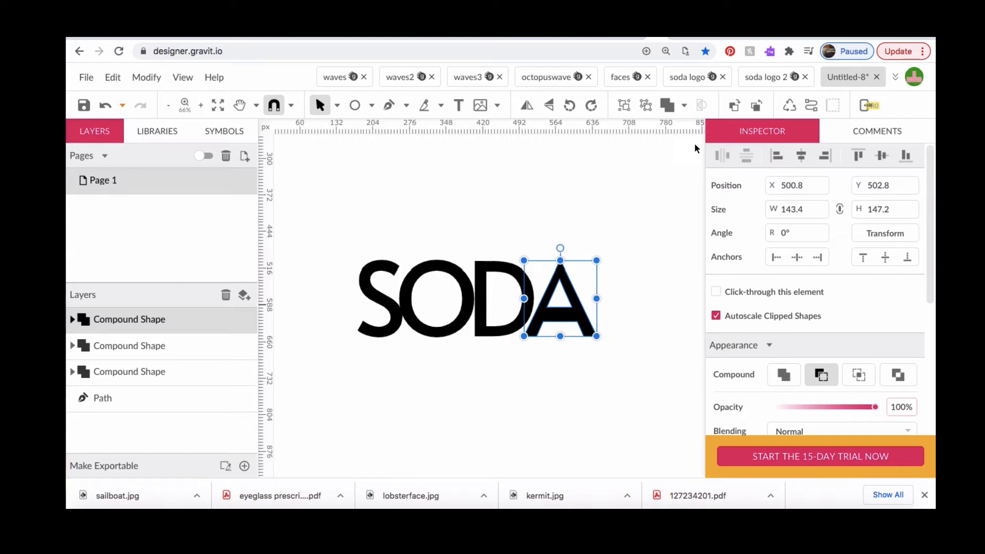
pyautogui.click(578, 189)
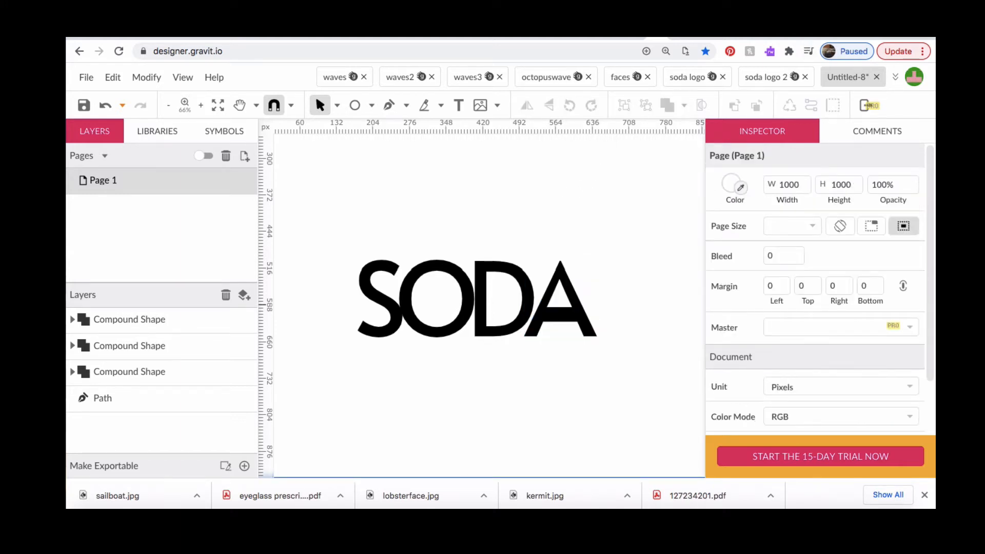
# Nudge the letter A about 9 px to the left so it slightly overlaps the D.
pyautogui.click(550, 318)
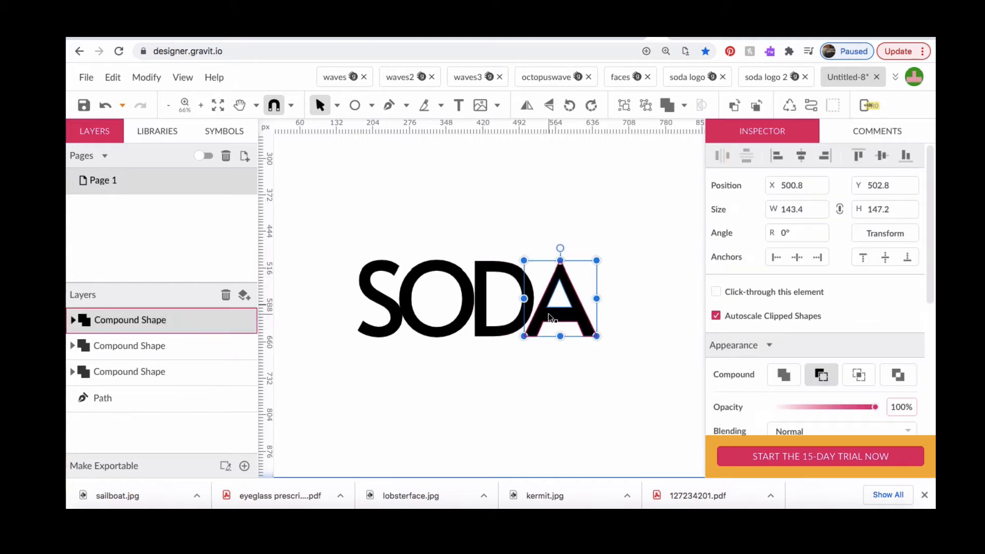
pyautogui.press('Left')
pyautogui.press('Left')
pyautogui.press('Left')
pyautogui.press('Left')
pyautogui.press('Left')
pyautogui.press('Left')
pyautogui.press('Left')
pyautogui.press('Left')
pyautogui.press('Left')
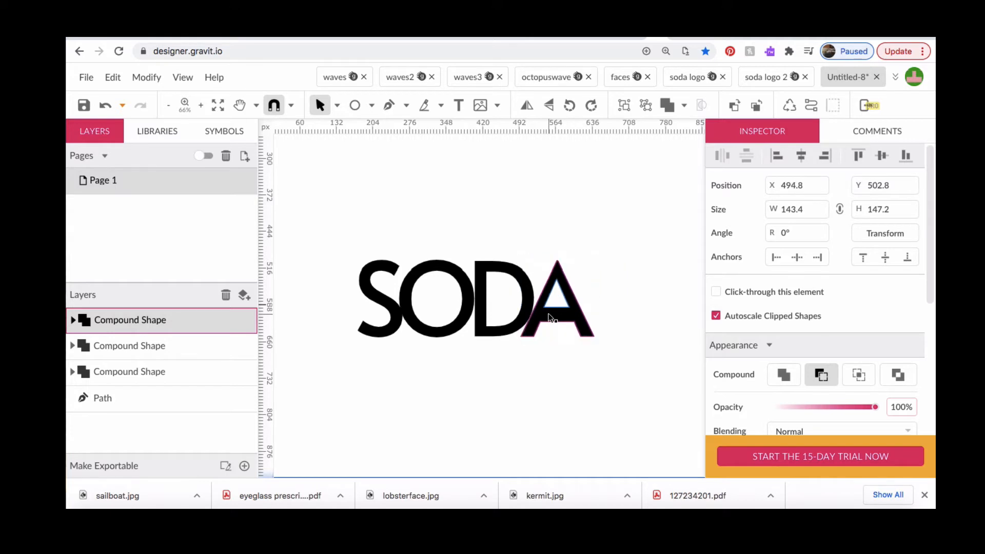
# Nudge the letter D left to X 403 so it sits tighter against the O.
pyautogui.click(482, 307)
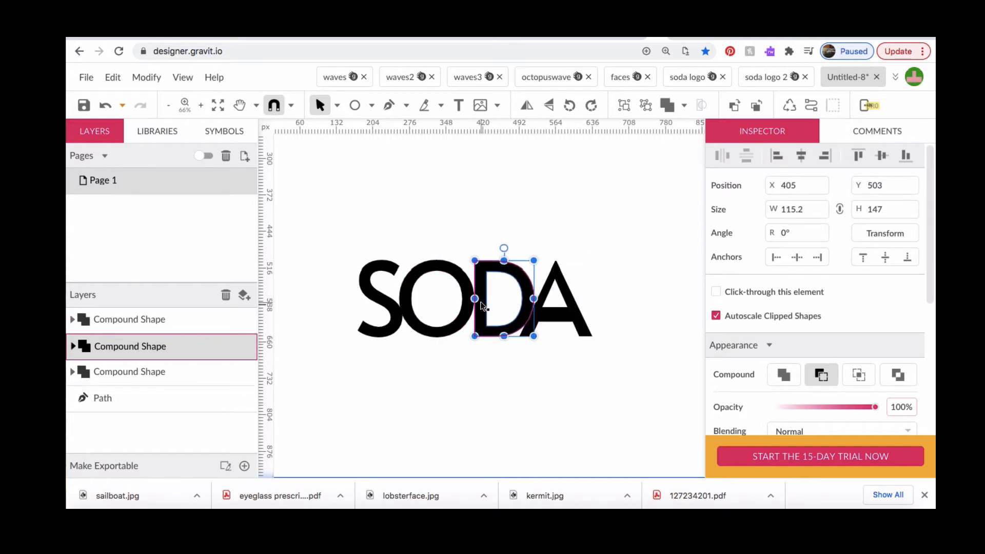
pyautogui.press('Left')
pyautogui.press('Left')
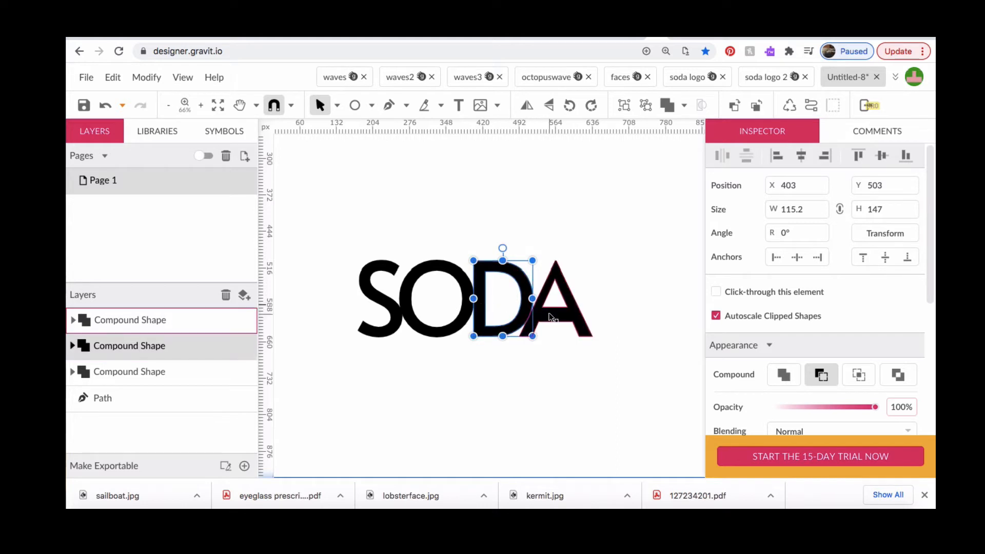
# Try widening the A's right leg by moving its inner bottom corner point to X 584, and undo the move.
pyautogui.click(552, 318)
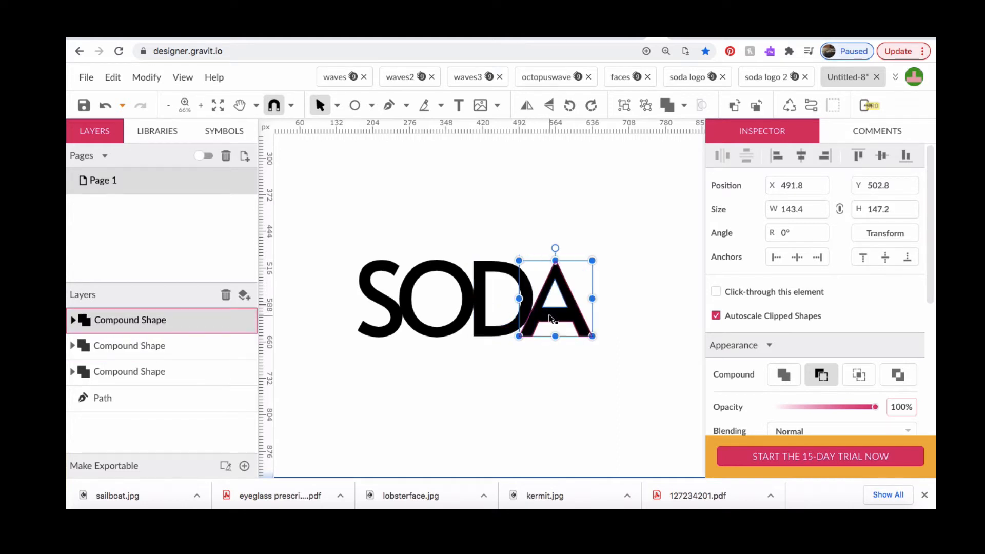
pyautogui.click(338, 106)
pyautogui.click(367, 149)
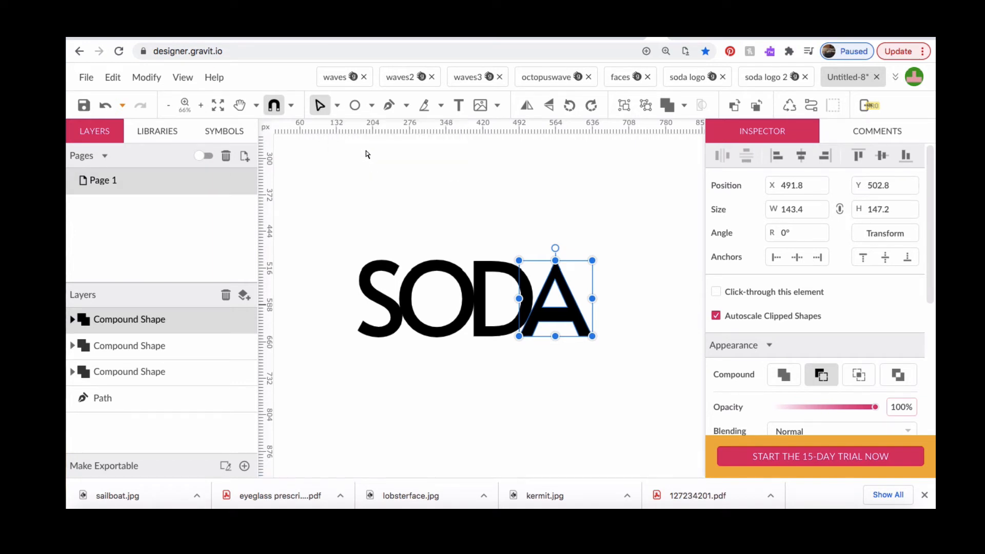
pyautogui.press('super+plus')
pyautogui.press('super+plus')
pyautogui.press('super+plus')
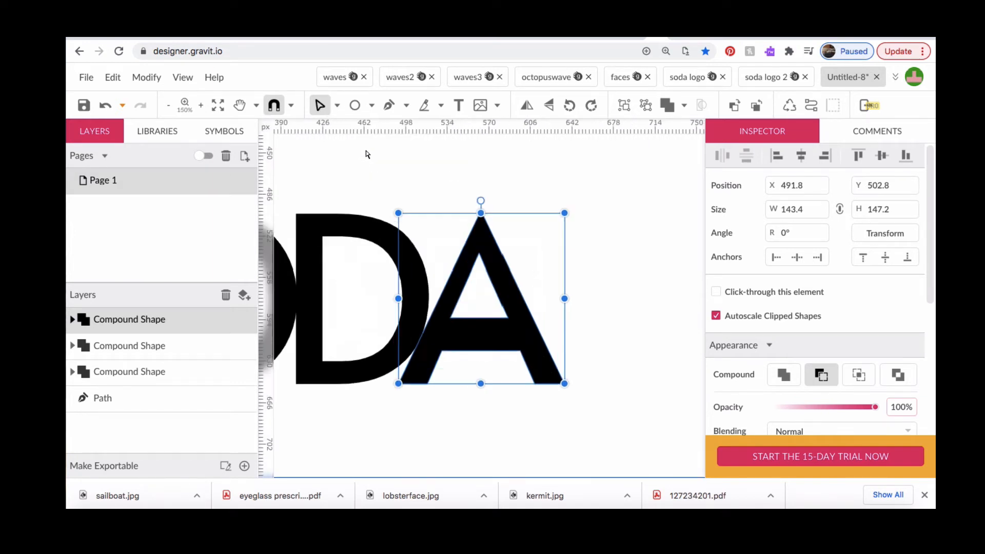
pyautogui.click(477, 227)
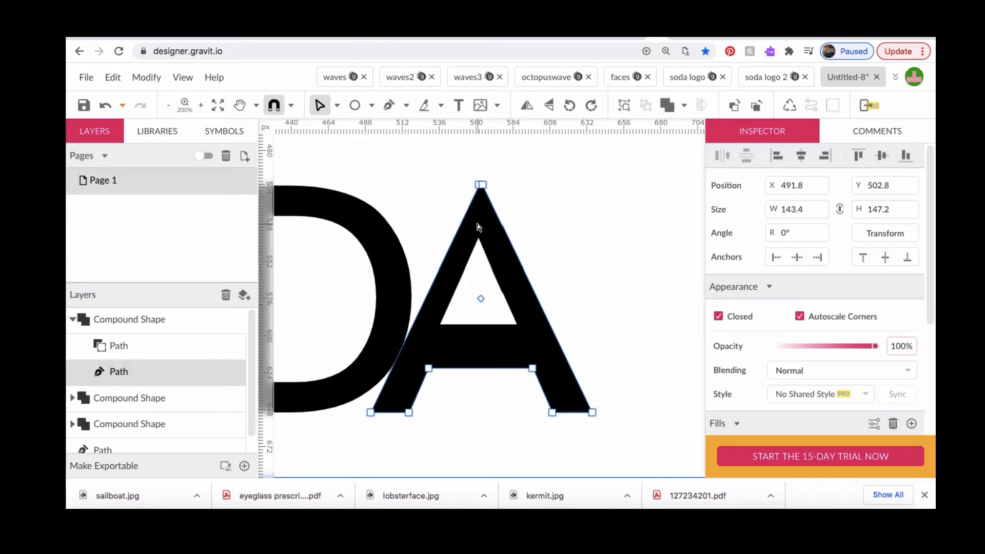
pyautogui.click(552, 413)
pyautogui.moveTo(553, 413); pyautogui.dragTo(514, 413)
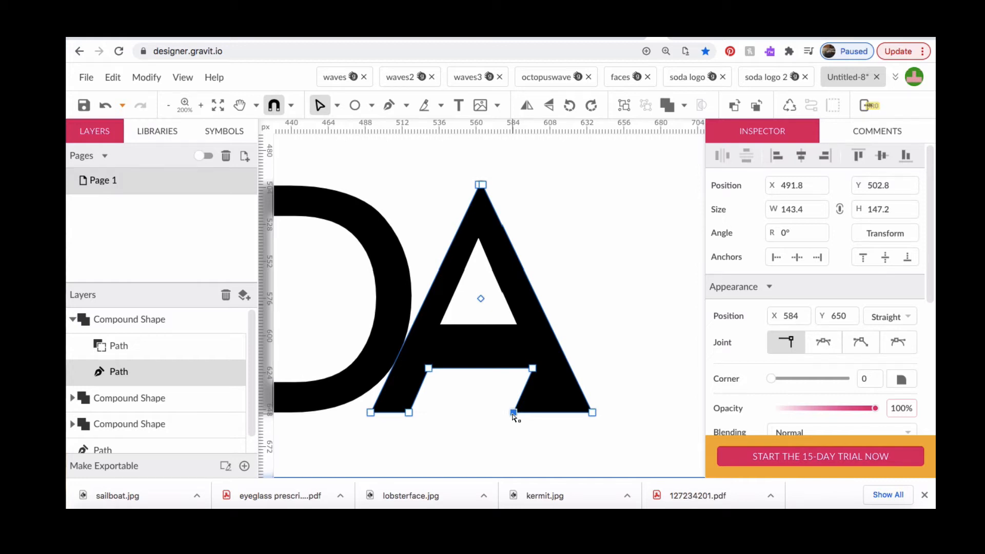
pyautogui.hotkey('ctrl', 'z')
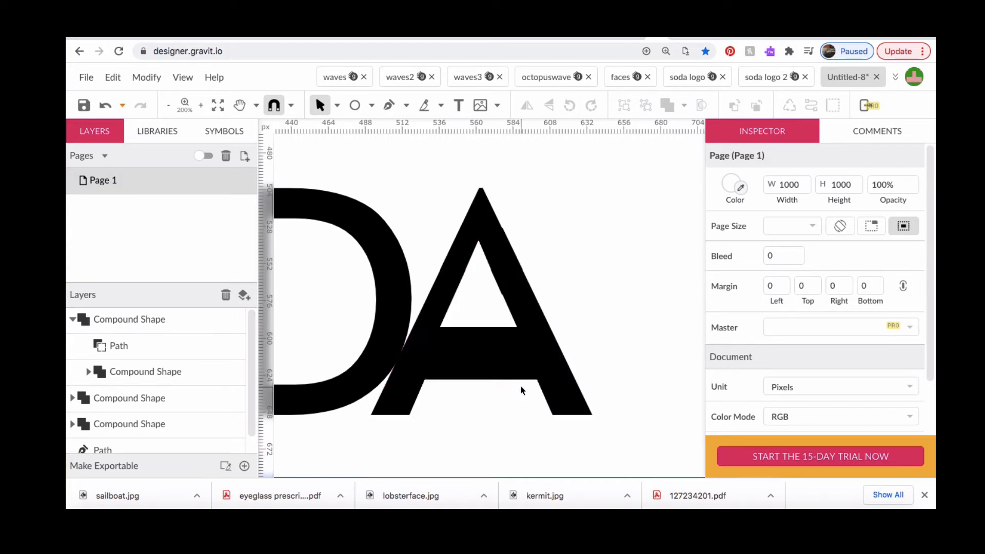
# Draw a closed four-point shape of about 77 by 50 px over the A's crossbar with the Pen tool.
pyautogui.click(389, 106)
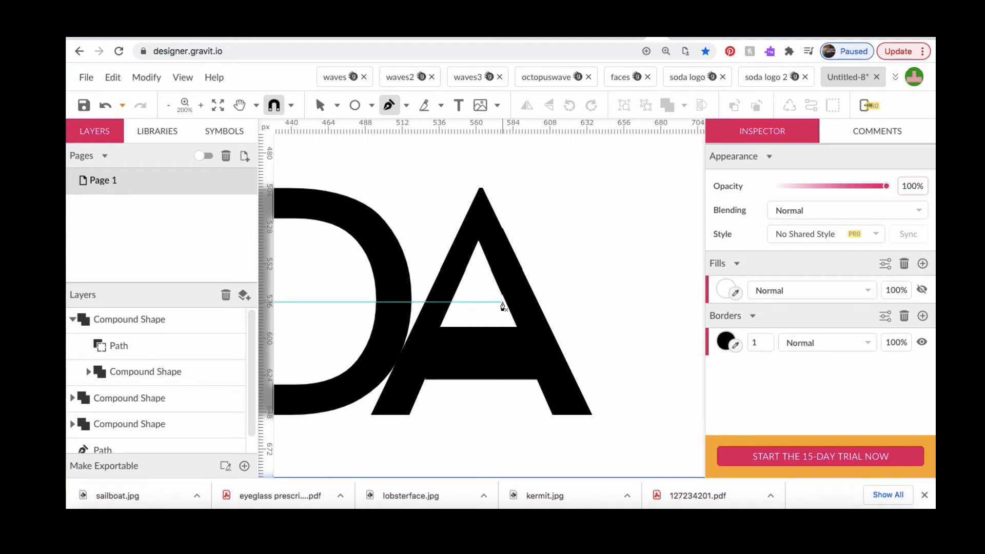
pyautogui.scroll(3, 503, 307)
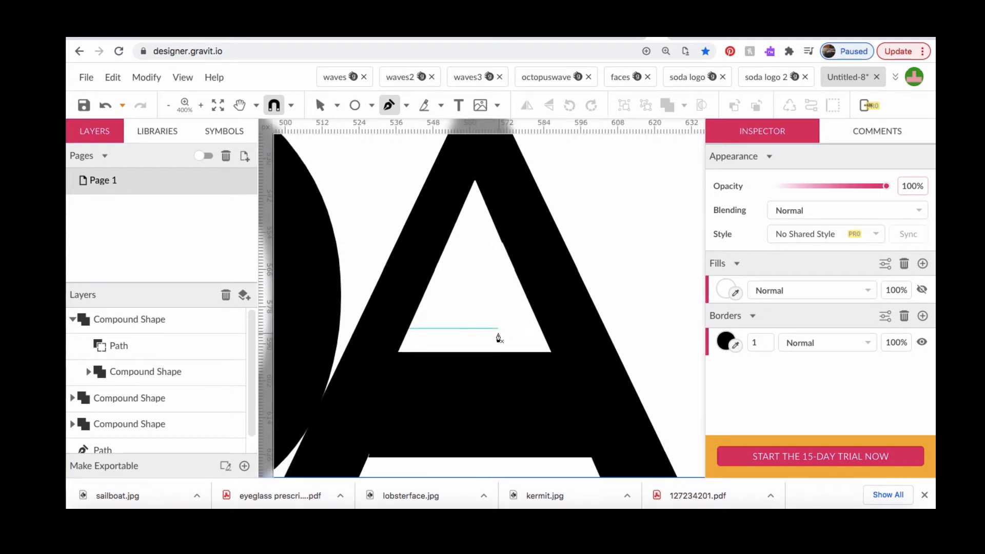
pyautogui.scroll(-3, 499, 339)
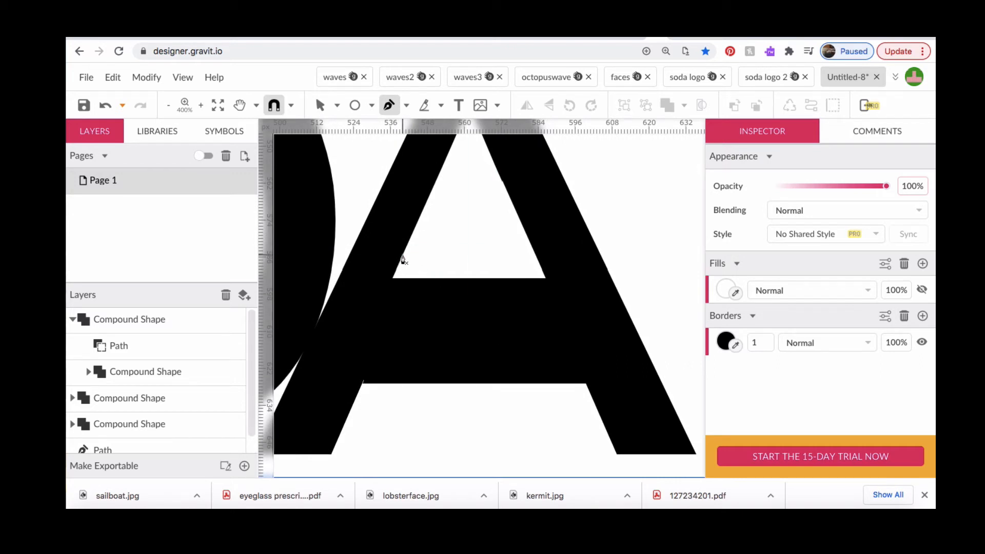
pyautogui.click(403, 255)
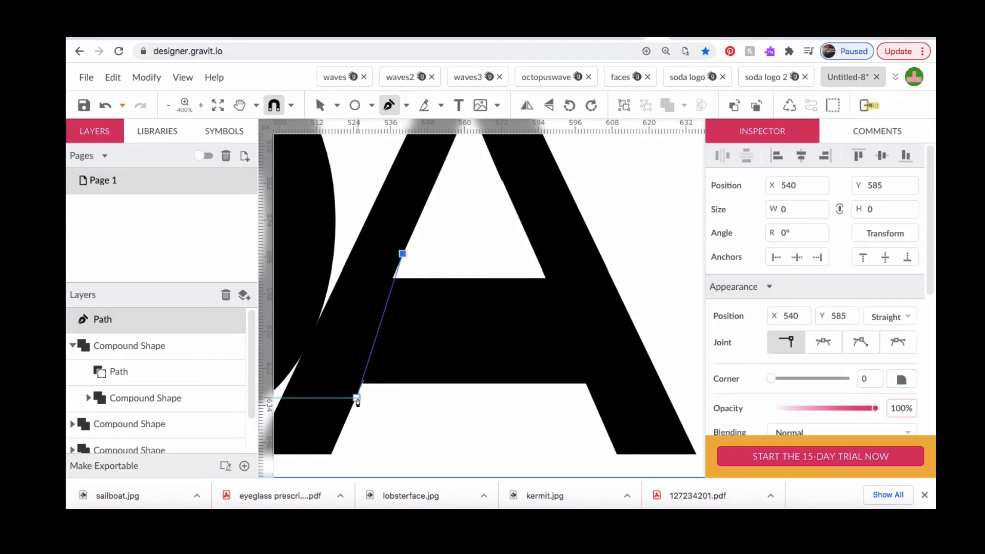
pyautogui.click(357, 397)
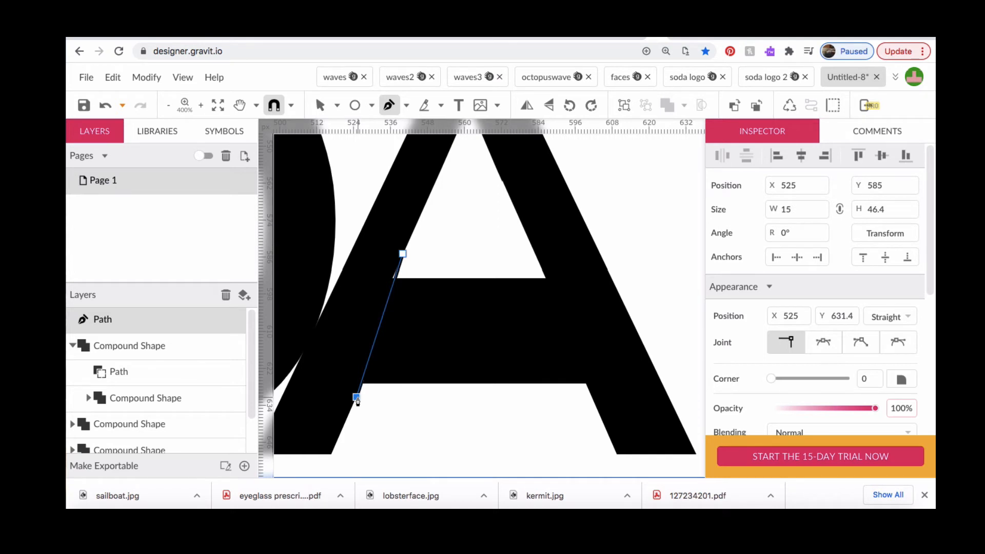
pyautogui.click(594, 399)
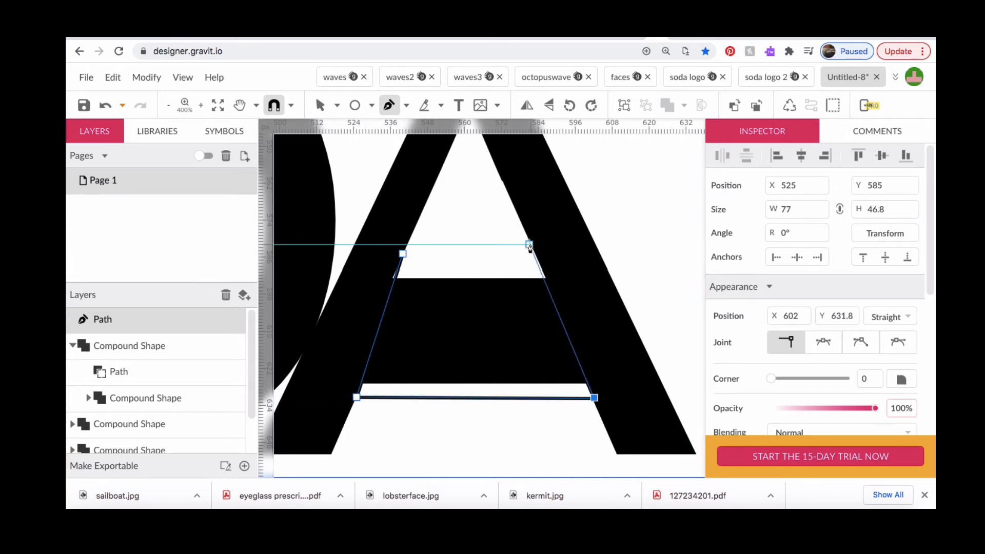
pyautogui.click(531, 245)
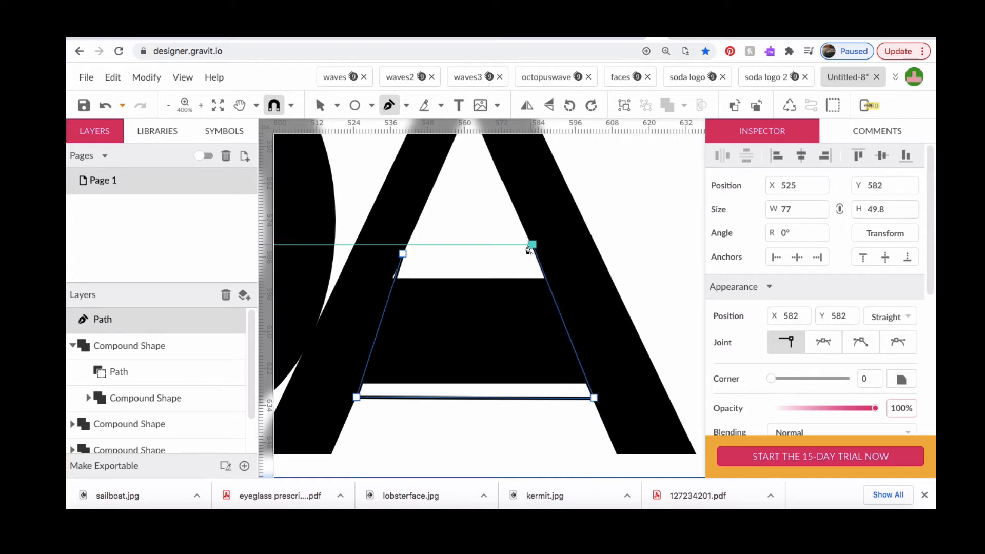
pyautogui.click(403, 254)
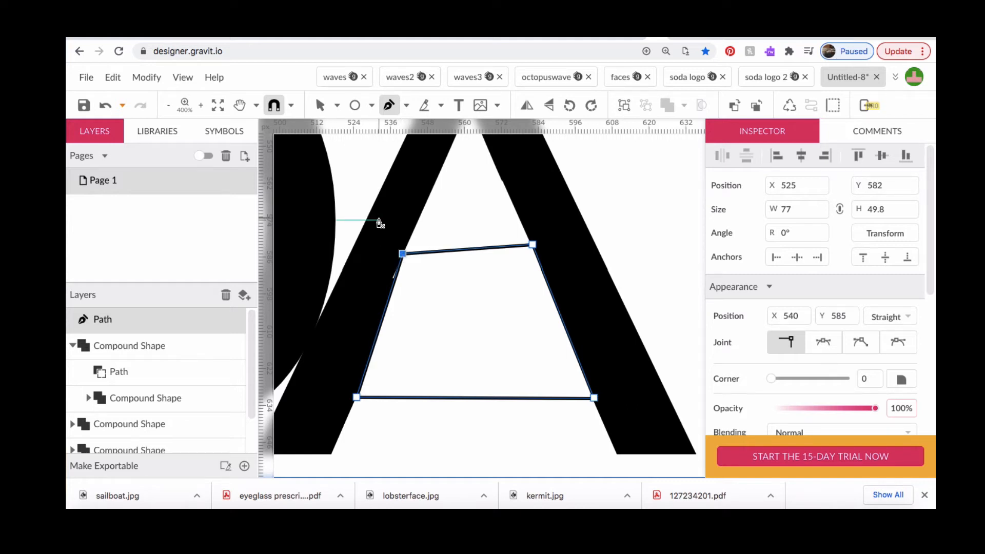
# Give the four-point crossbar shape a red #FF0000 border and fill, and deselect it.
pyautogui.scroll(2, 378, 220)
pyautogui.click(319, 107)
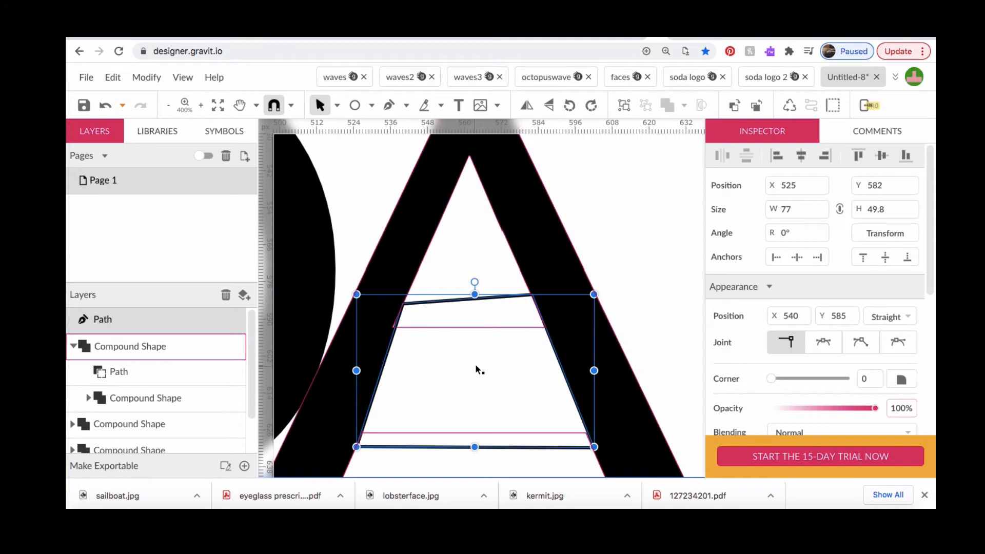
pyautogui.scroll(-5, 809, 415)
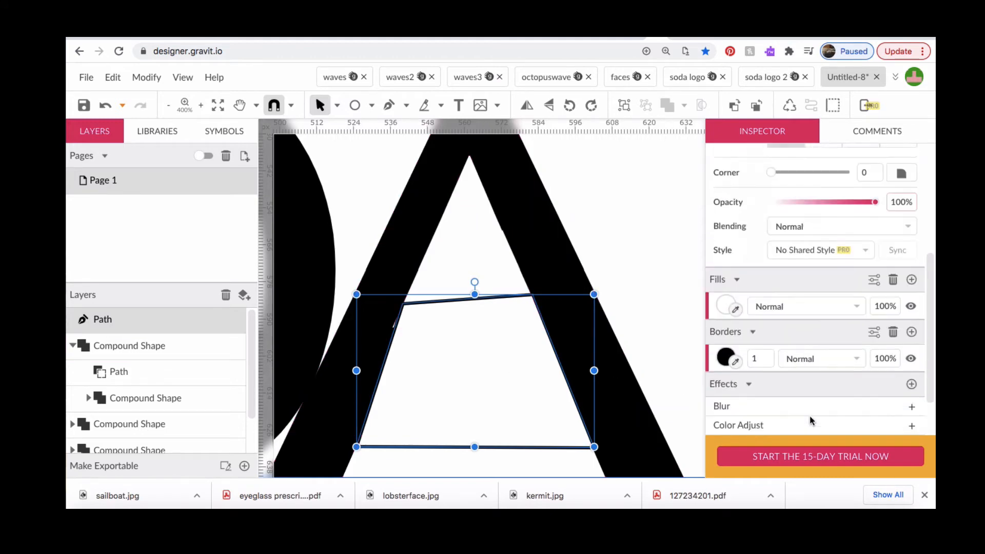
pyautogui.click(725, 300)
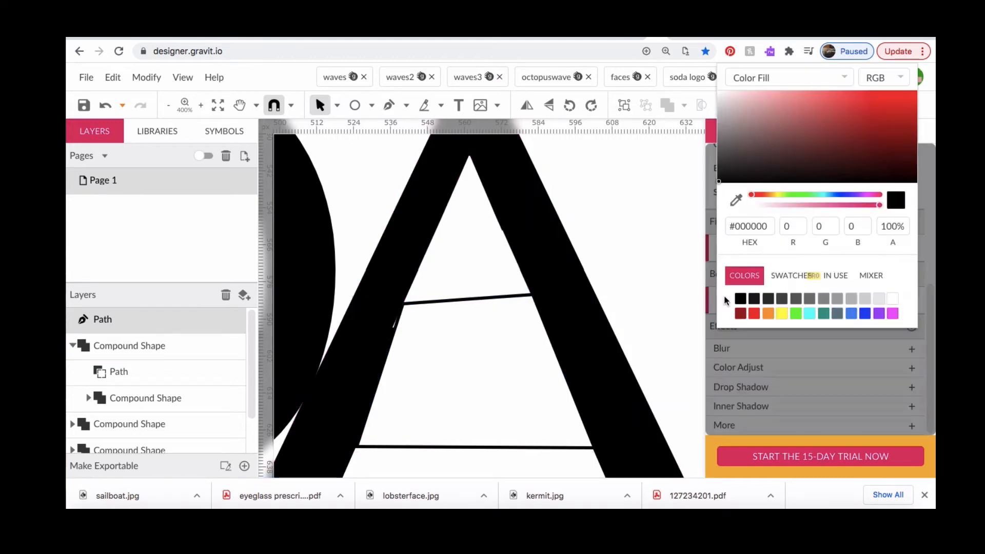
pyautogui.click(754, 314)
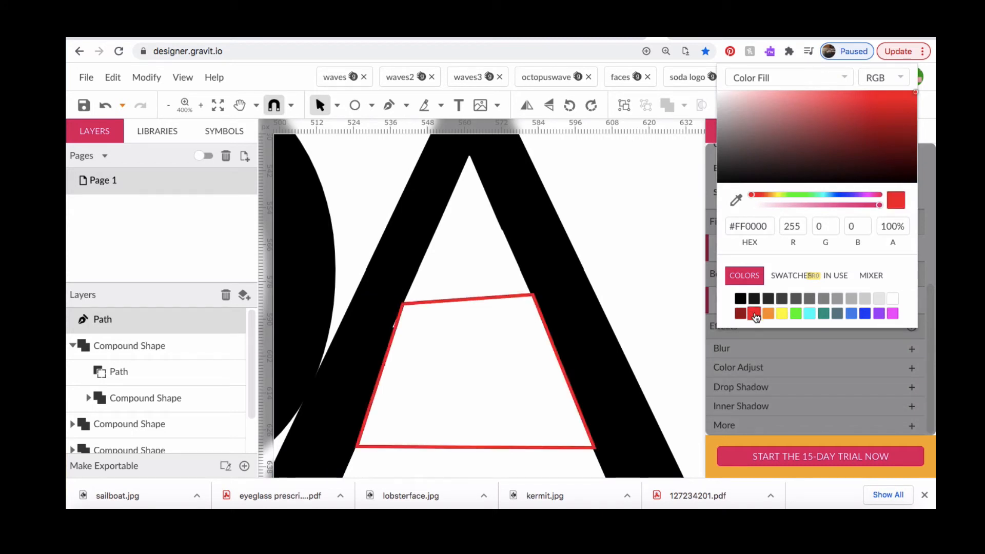
pyautogui.click(754, 314)
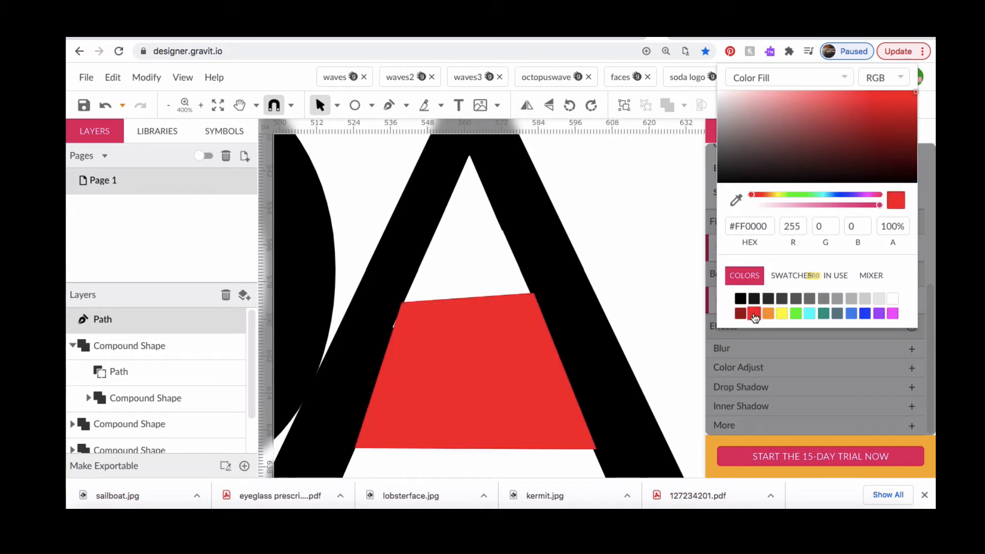
pyautogui.click(627, 238)
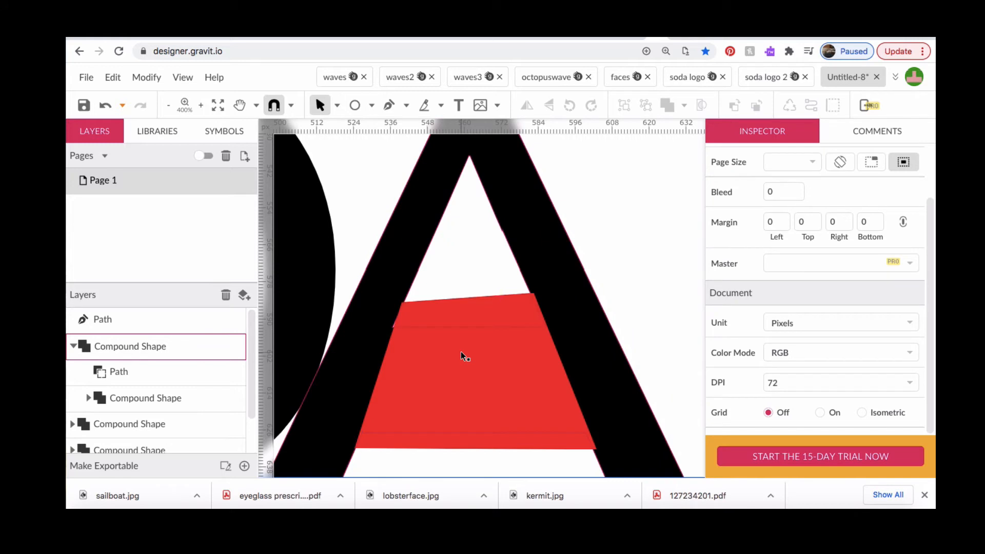
# Subtract the red four-point shape from the letter A to cut away its crossbar.
pyautogui.doubleClick(494, 311)
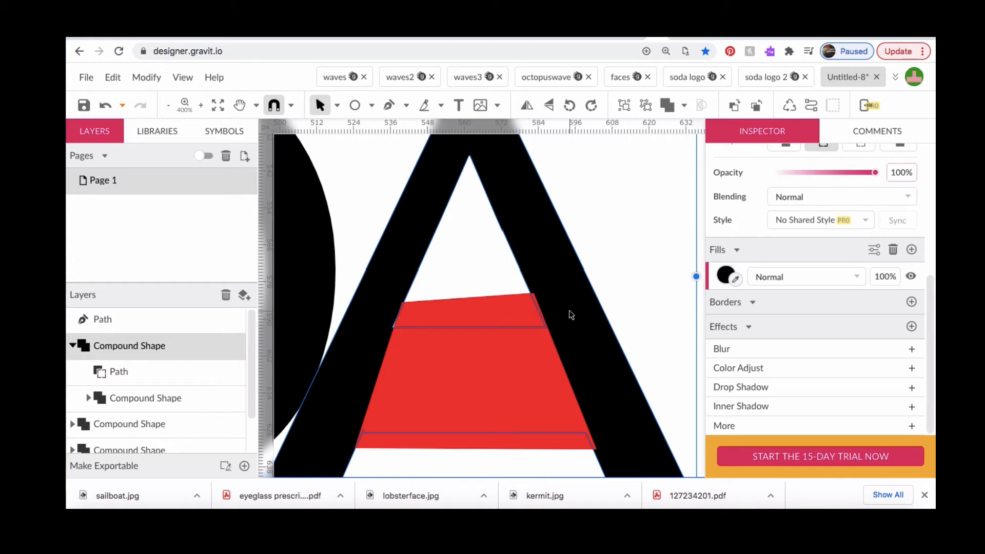
pyautogui.press('Escape')
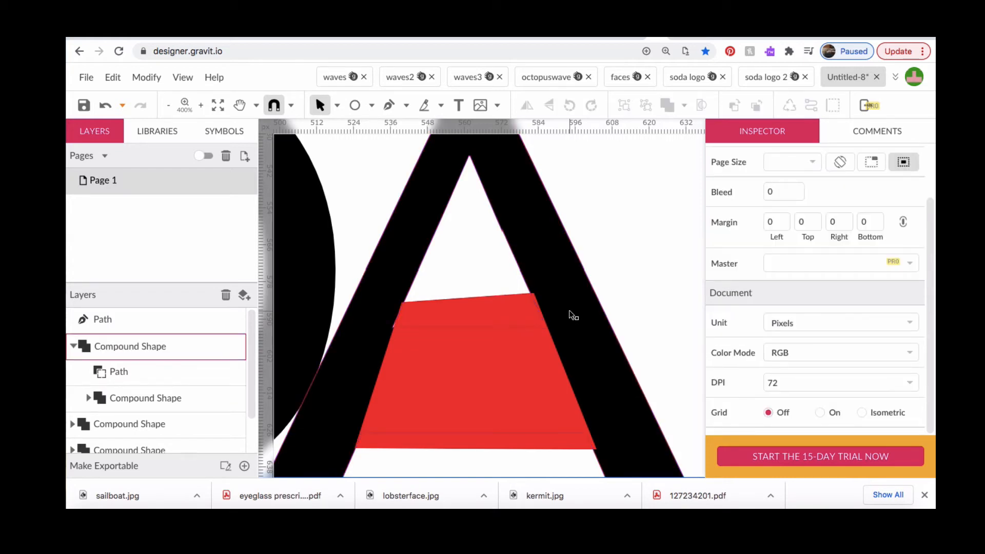
pyautogui.click(569, 311)
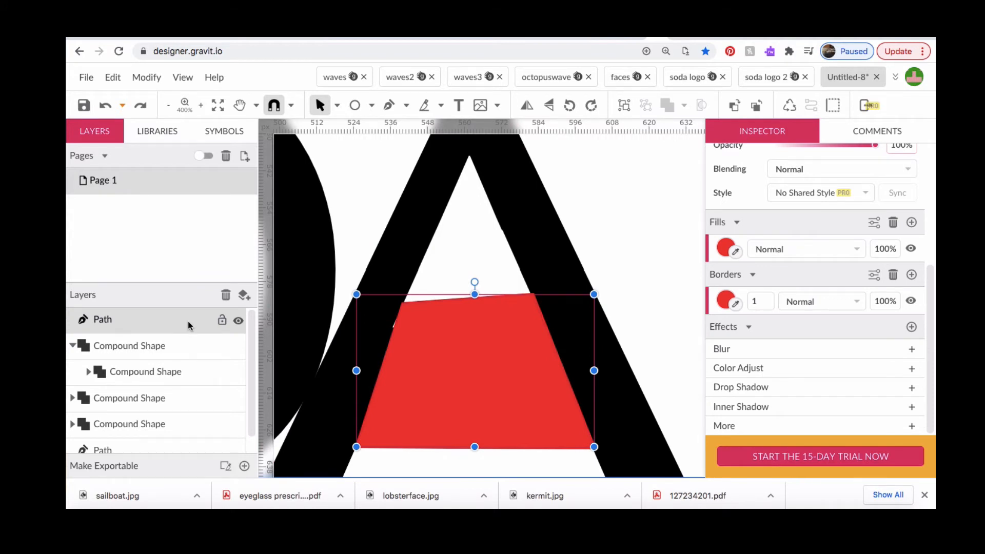
pyautogui.click(186, 350)
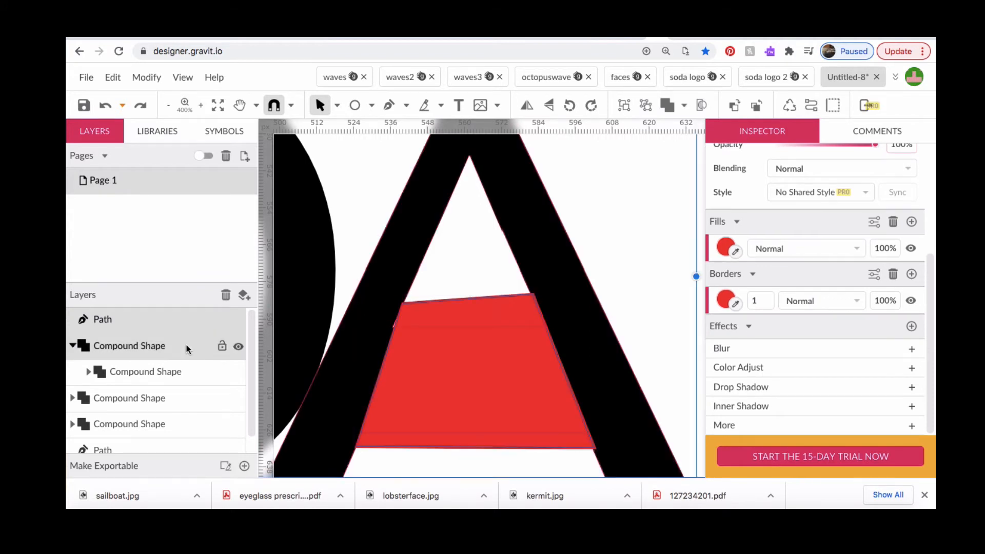
pyautogui.click(683, 107)
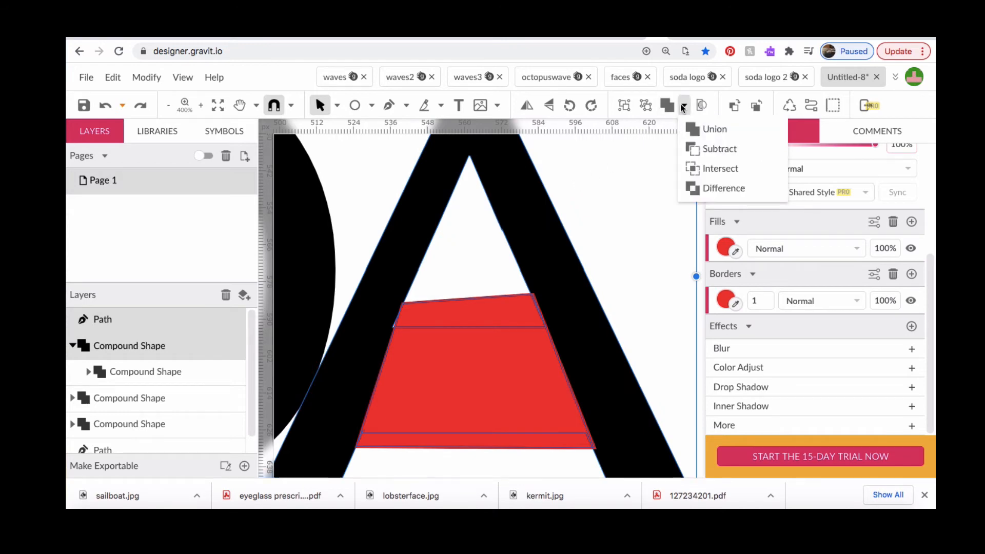
pyautogui.click(704, 147)
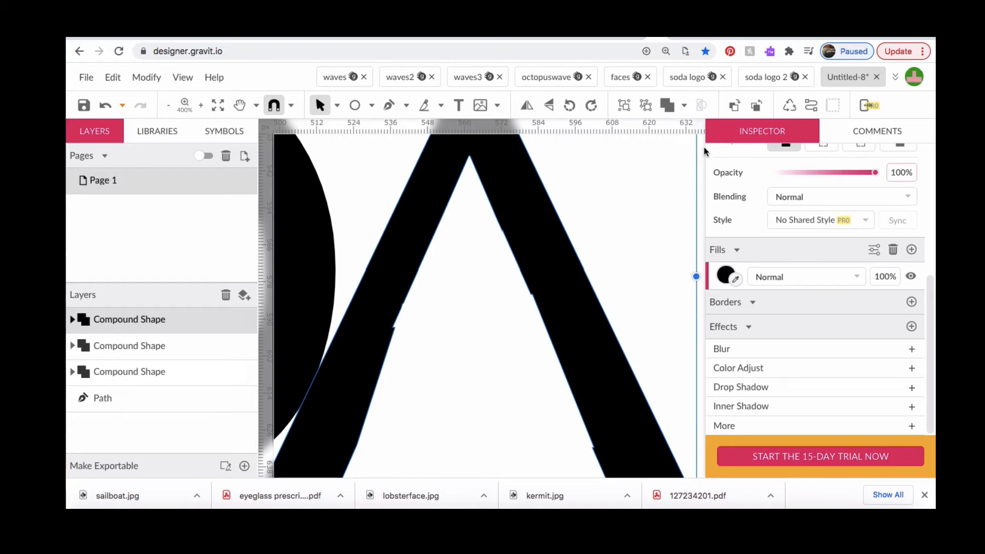
# Draw a black circle about 70 px in diameter between the A's legs, resting on the letter's baseline.
pyautogui.hotkey('ctrl', '-')
pyautogui.hotkey('ctrl', '-')
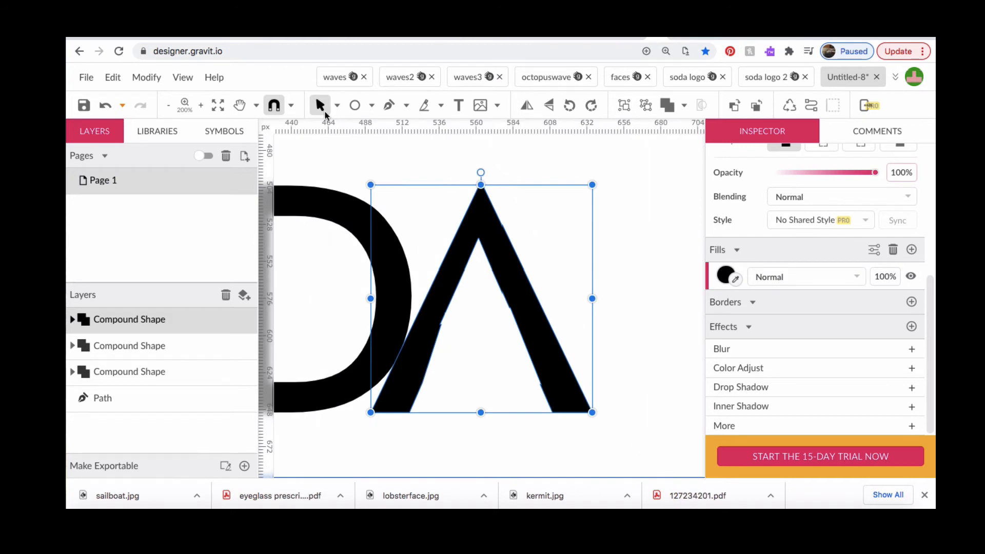
pyautogui.click(354, 105)
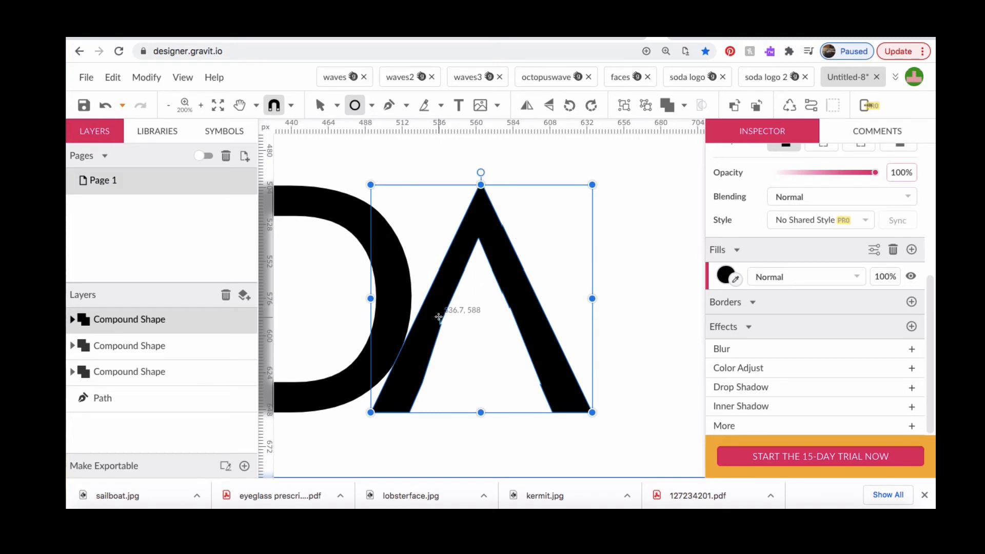
pyautogui.moveTo(439, 317)
pyautogui.mouseDown()
pyautogui.moveTo(546, 359)
pyautogui.moveTo(532, 350)
pyautogui.mouseUp()
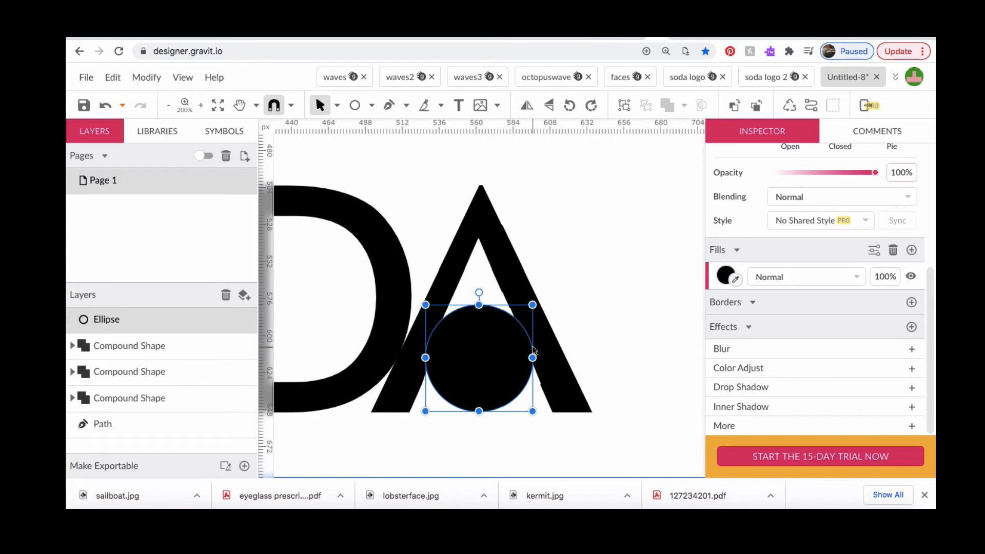
# Duplicate the circle between the A's legs and shrink the copy with an Expand/Shrink value of -10.
pyautogui.hotkey('ctrl', 'd')
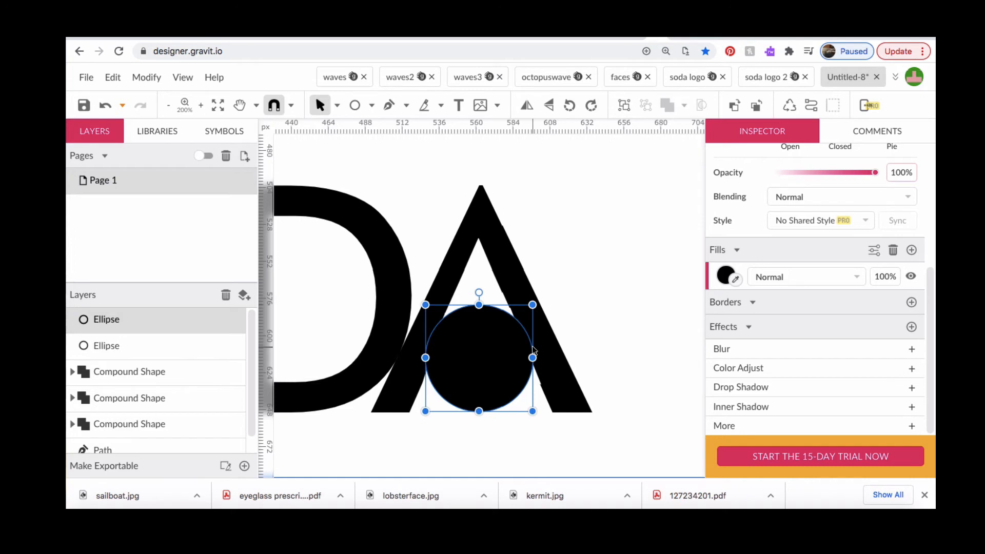
pyautogui.click(150, 77)
pyautogui.moveTo(191, 364)
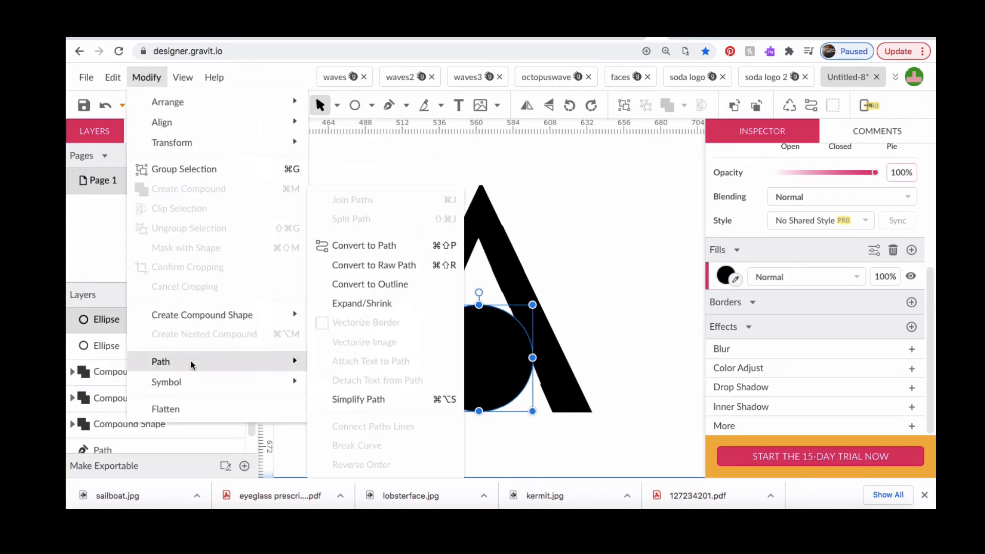
pyautogui.click(372, 302)
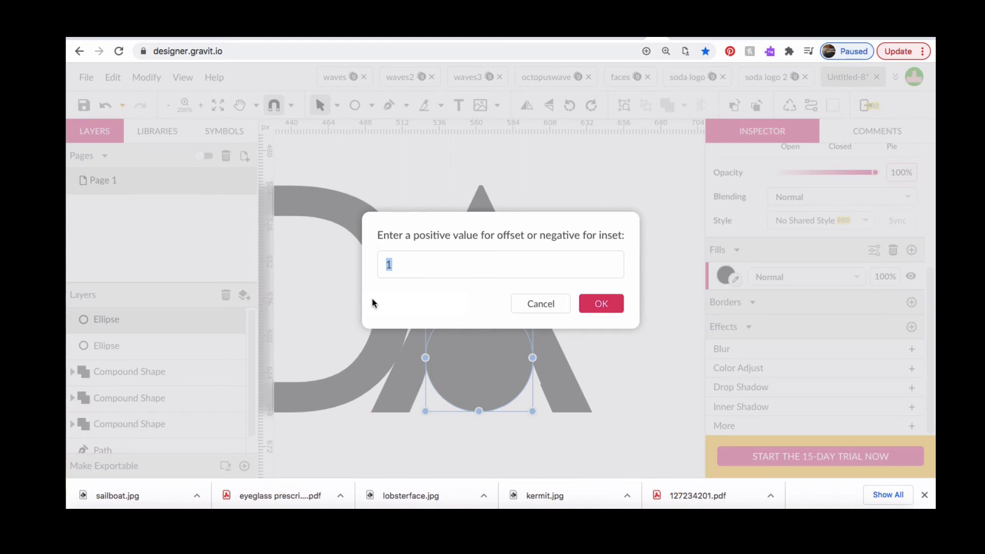
pyautogui.click(385, 264)
pyautogui.click(386, 260)
pyautogui.write('-10')
pyautogui.click(604, 302)
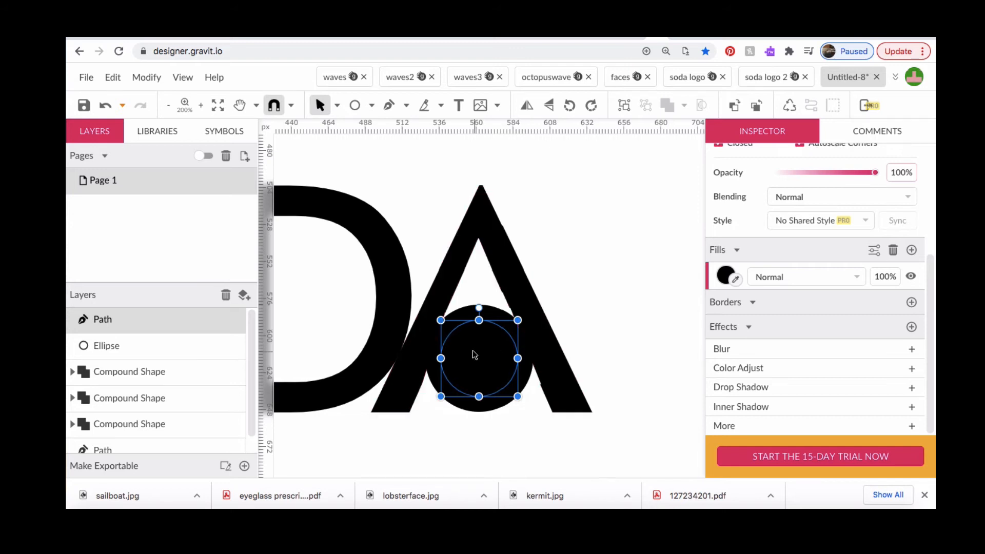
# Subtract the smaller circle from the larger one between the A's legs to form a ring.
pyautogui.keyDown('shift'); pyautogui.click(528, 345); pyautogui.keyUp('shift')
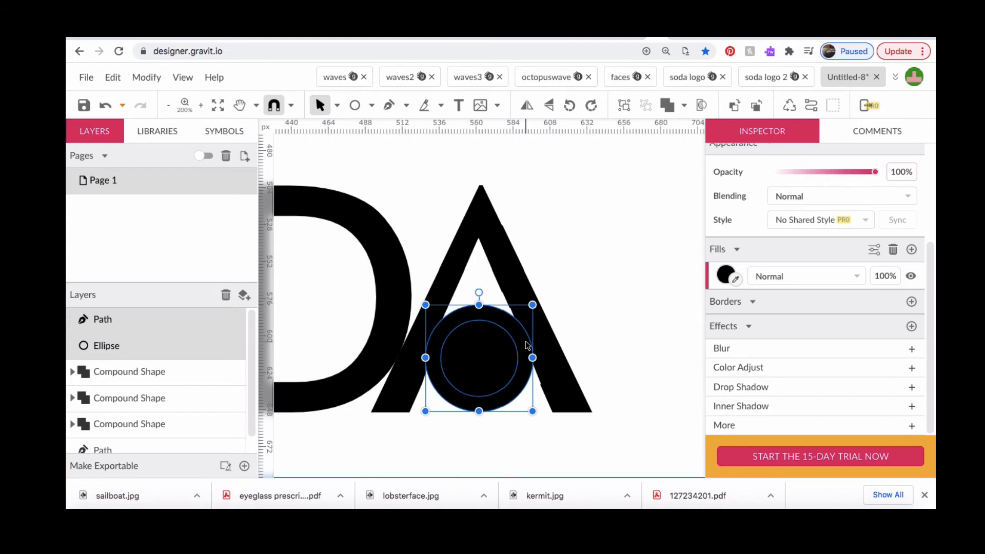
pyautogui.click(684, 106)
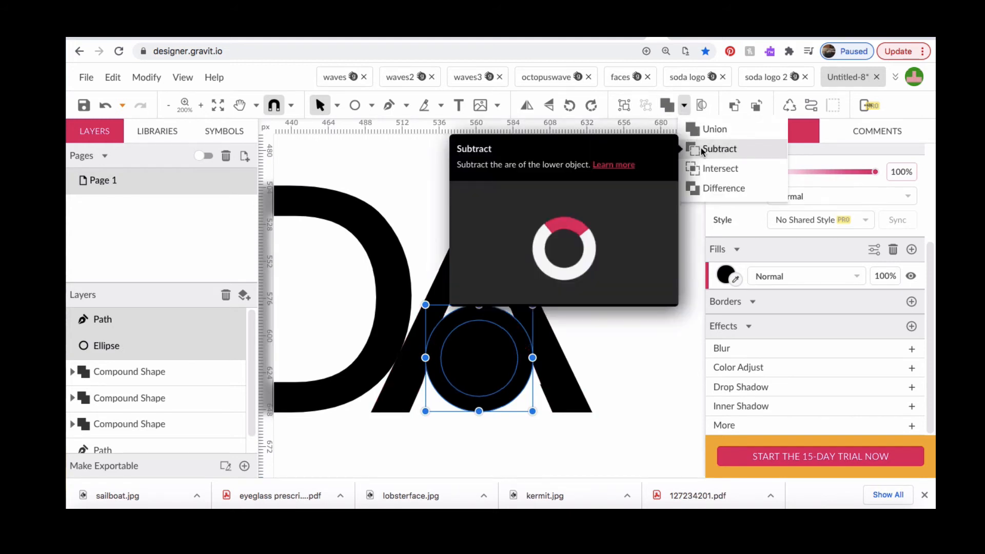
pyautogui.click(700, 148)
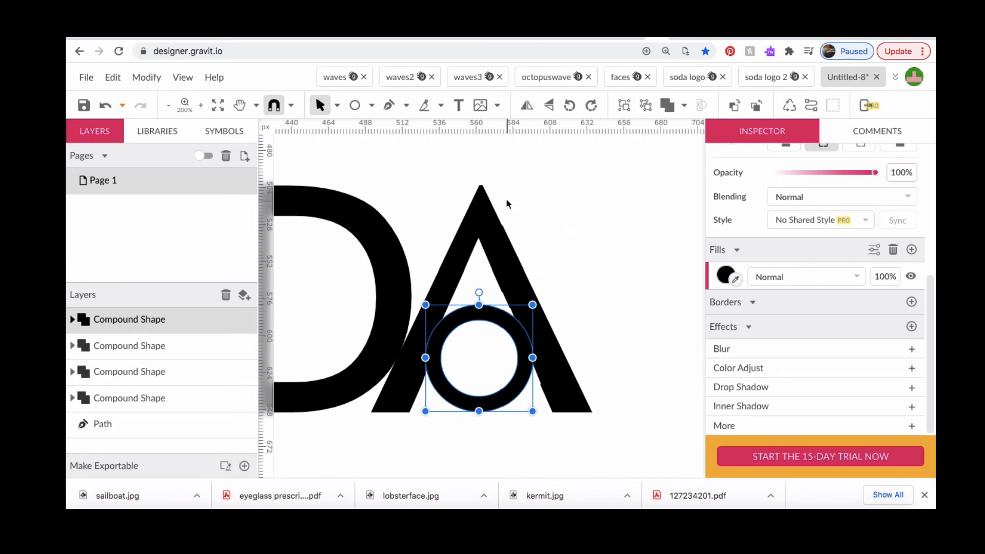
# Delete the letter O from the SODA text.
pyautogui.hscroll(-5, 506, 198)
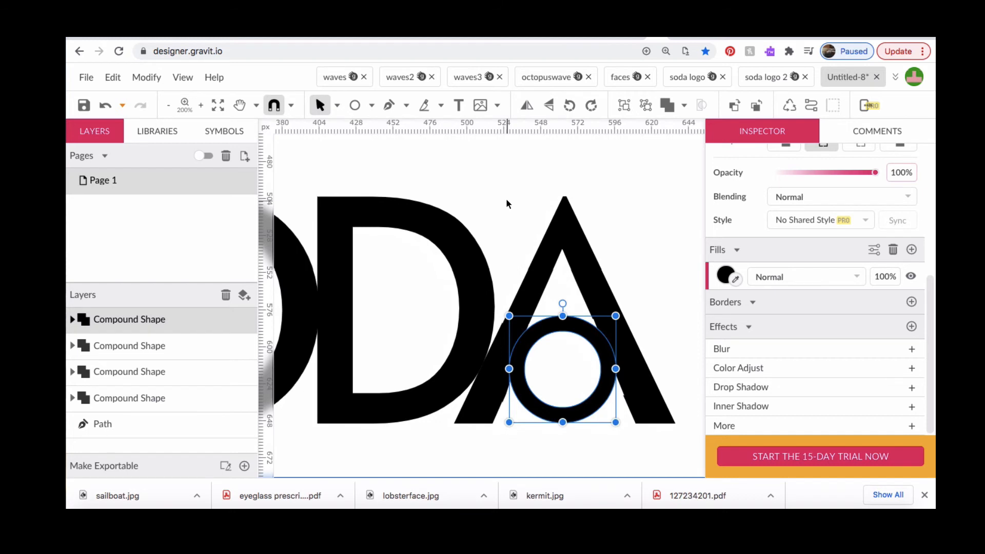
pyautogui.press('super+minus')
pyautogui.press('super+minus')
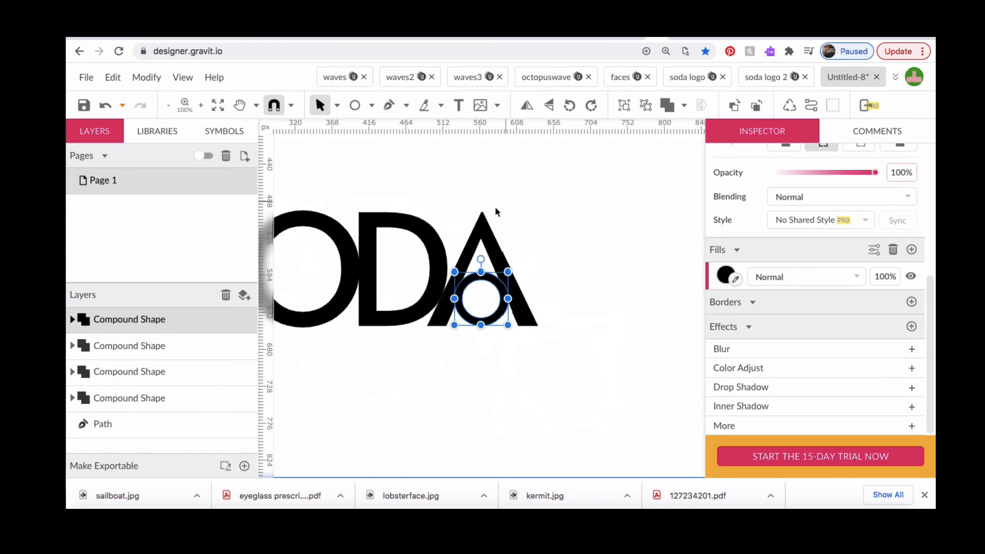
pyautogui.hscroll(-5, 402, 263)
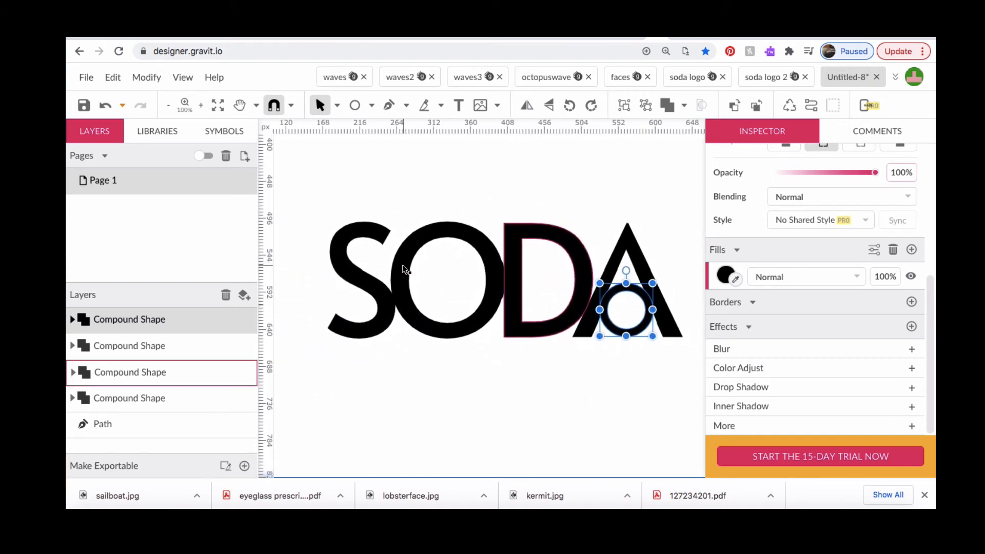
pyautogui.click(367, 395)
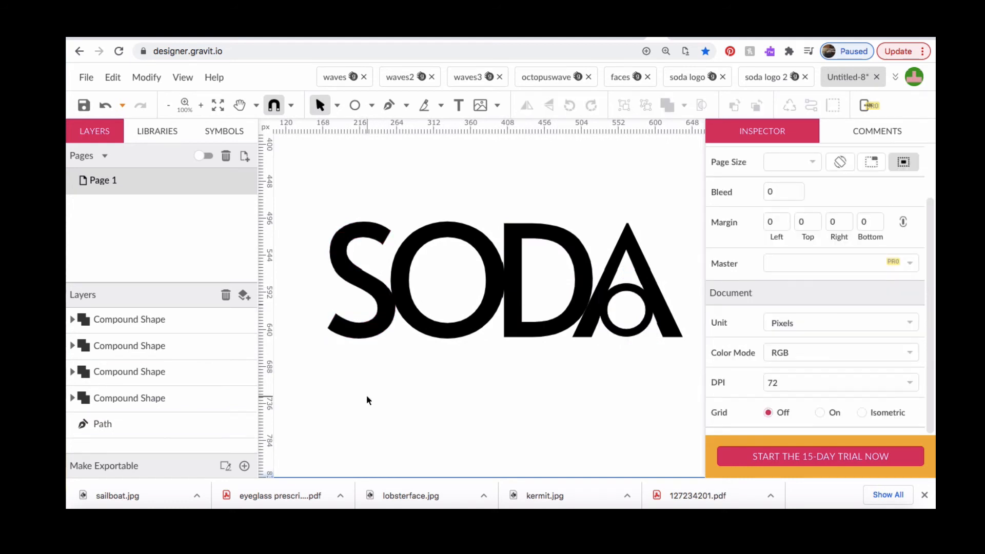
pyautogui.click(450, 235)
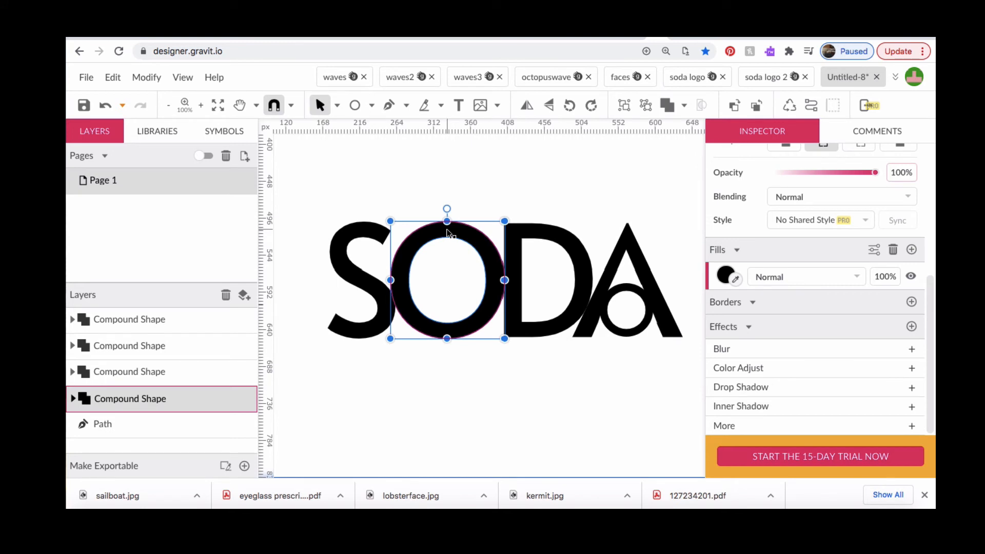
pyautogui.press('Delete')
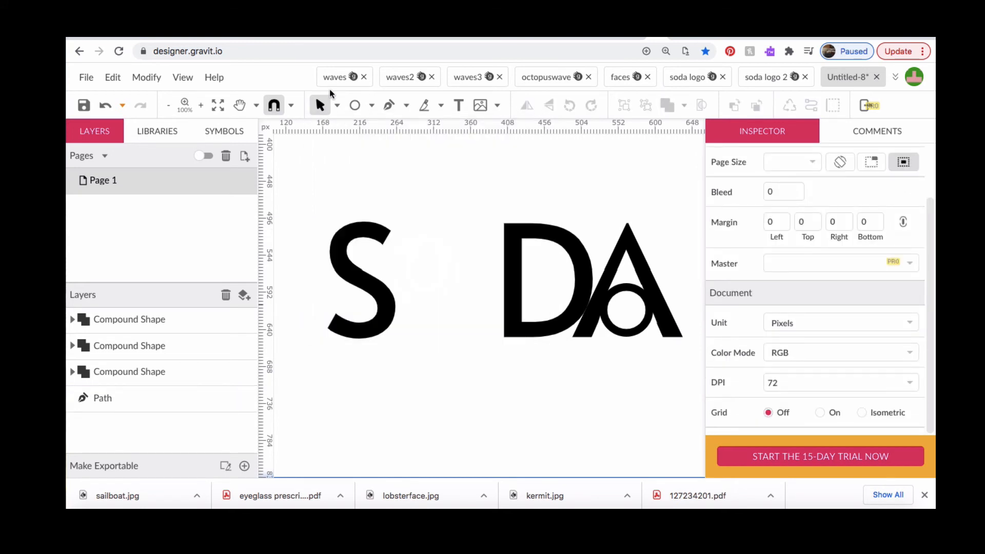
# Draw a black circle of about 152 px in the gap between S and D, and nudge it up to Y 501.8.
pyautogui.click(355, 106)
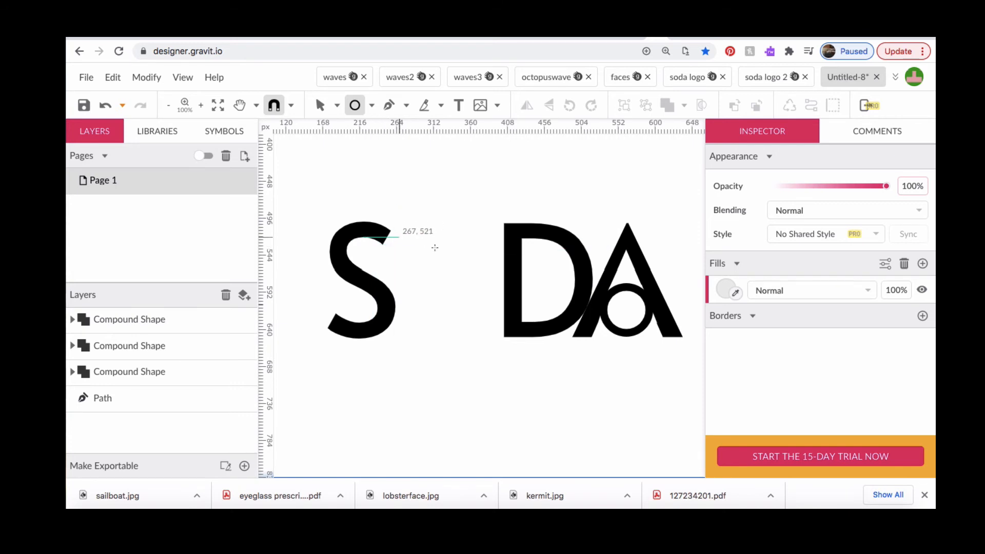
pyautogui.moveTo(399, 236); pyautogui.dragTo(516, 309)
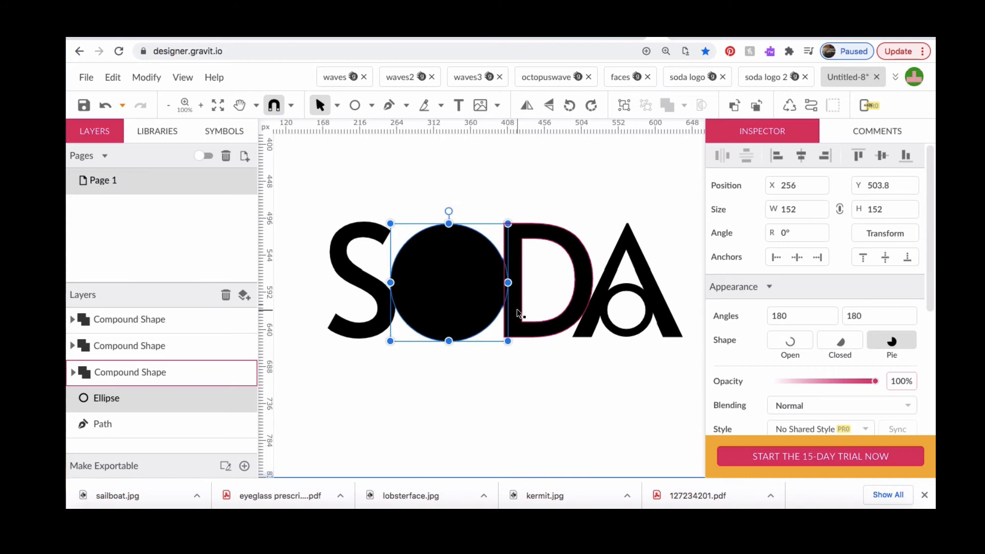
pyautogui.press('Up')
pyautogui.press('Up')
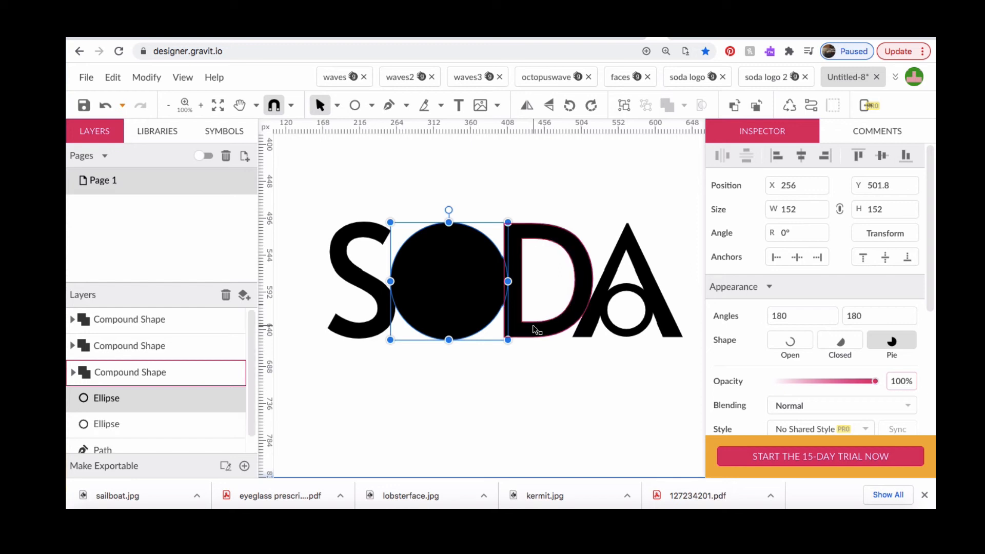
# Duplicate the large circle between S and D and shrink the copy with an Expand/Shrink value of -15.
pyautogui.hotkey('ctrl', 'd')
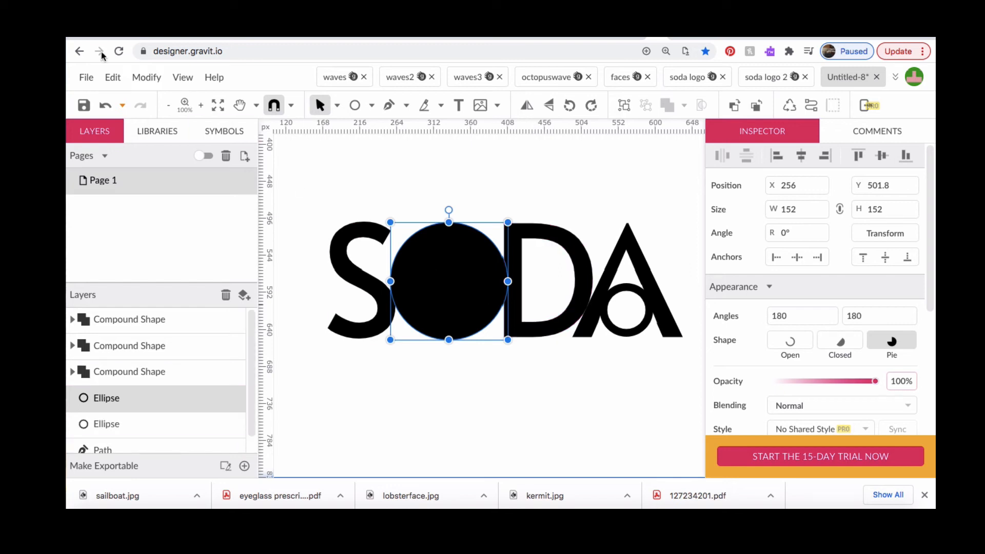
pyautogui.click(149, 78)
pyautogui.moveTo(228, 361)
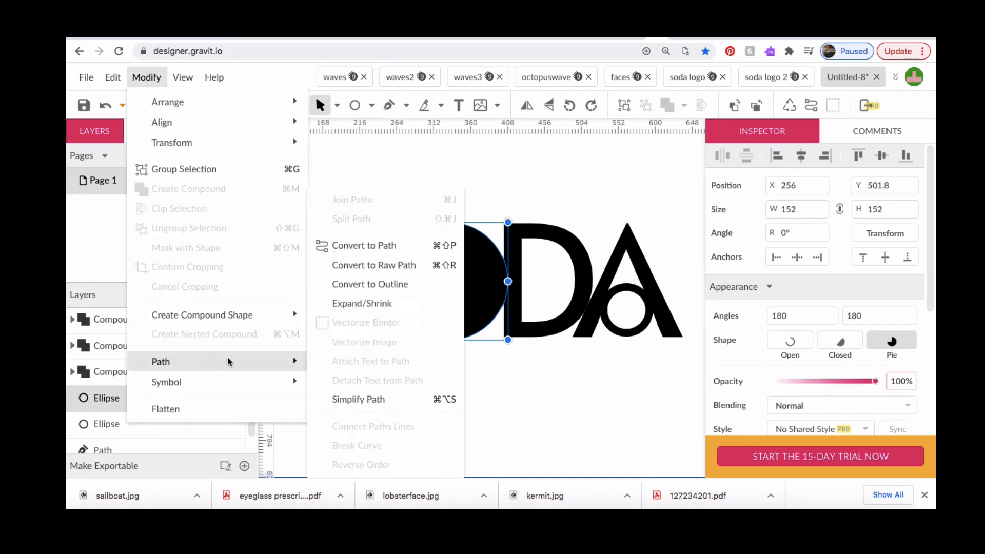
pyautogui.click(373, 305)
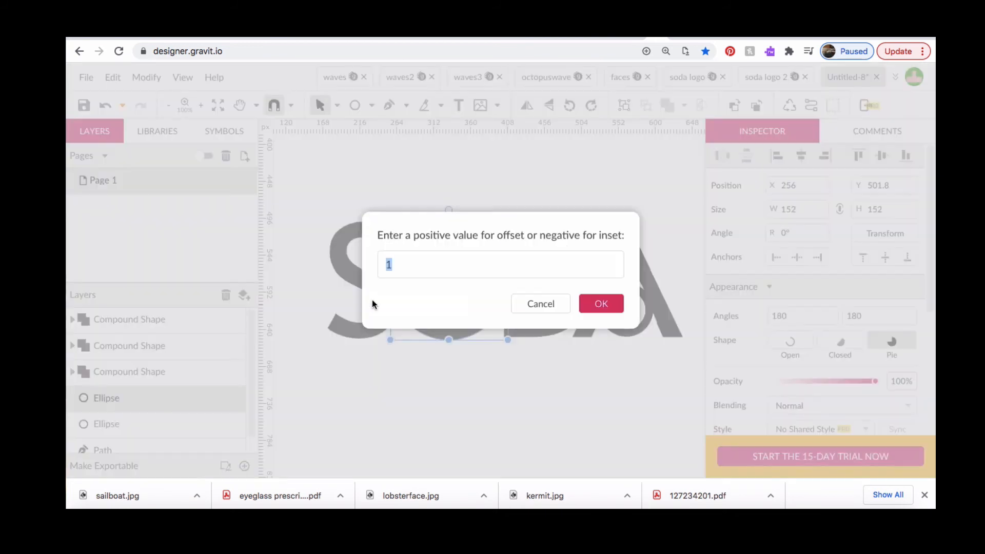
pyautogui.click(387, 264)
pyautogui.write('-151')
pyautogui.click(604, 304)
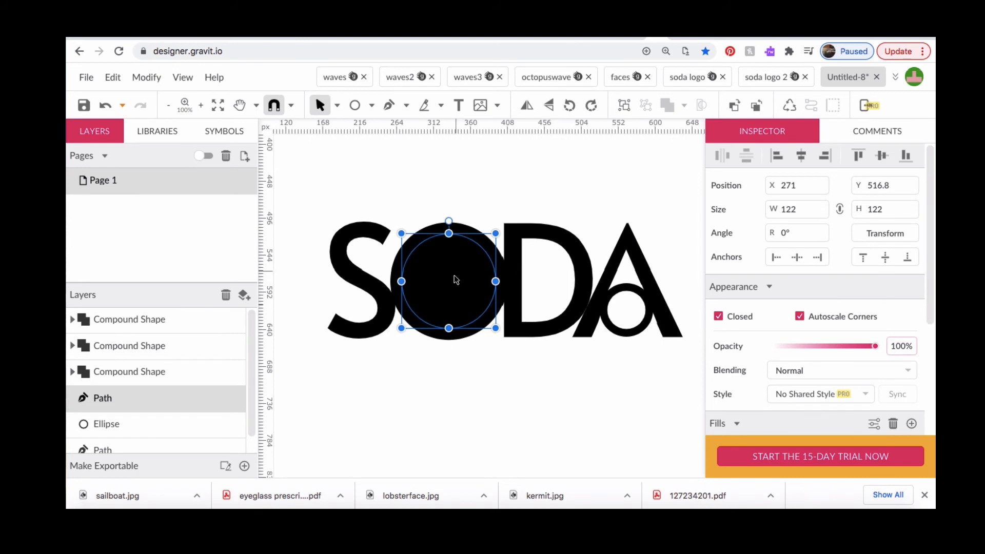
# Subtract the inner circle from the 152 px circle to form a thin ring as the letter O.
pyautogui.keyDown('shift'); pyautogui.click(460, 231); pyautogui.keyUp('shift')
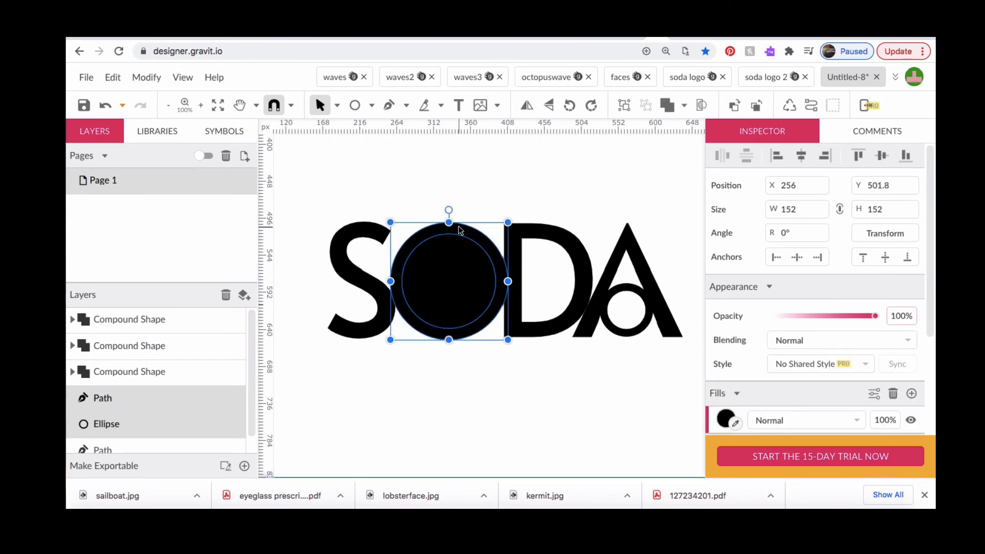
pyautogui.click(686, 106)
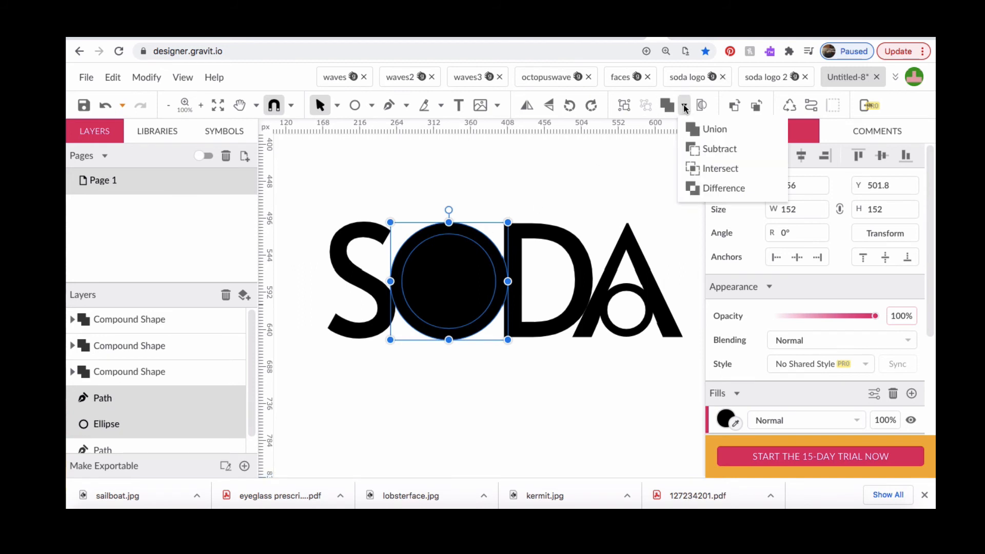
pyautogui.click(708, 149)
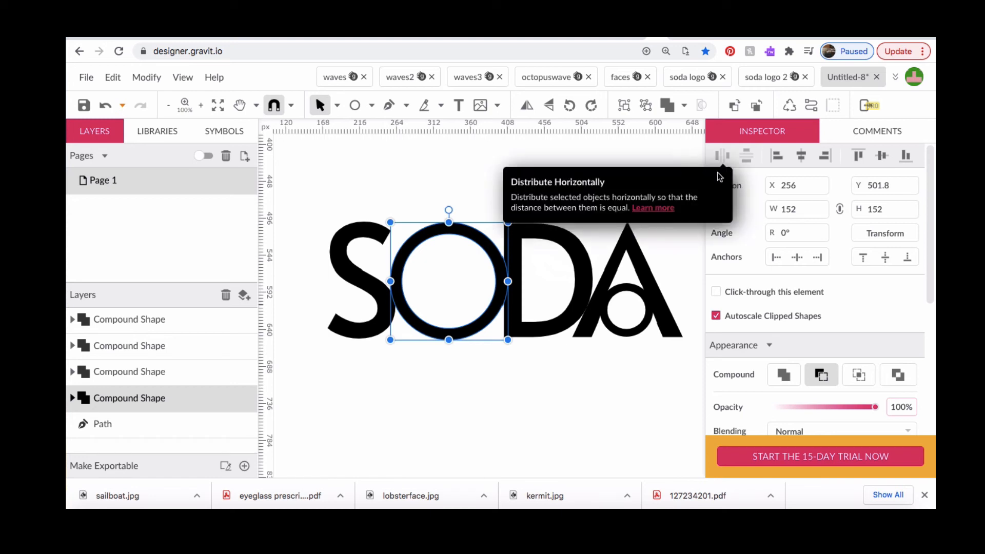
# Duplicate the small ring inside the A and move the copy above the O to X 256, Y 443.
pyautogui.click(642, 296)
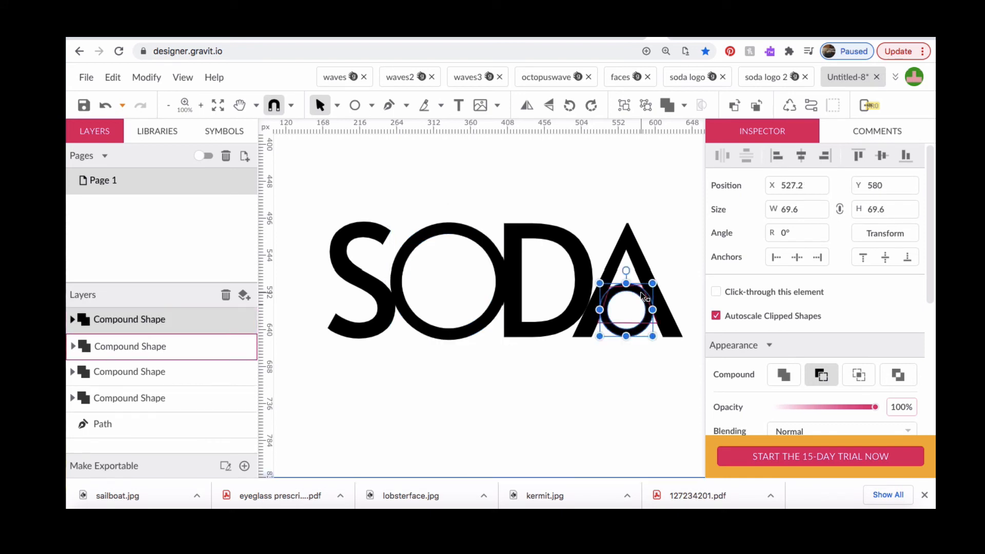
pyautogui.press('super+d')
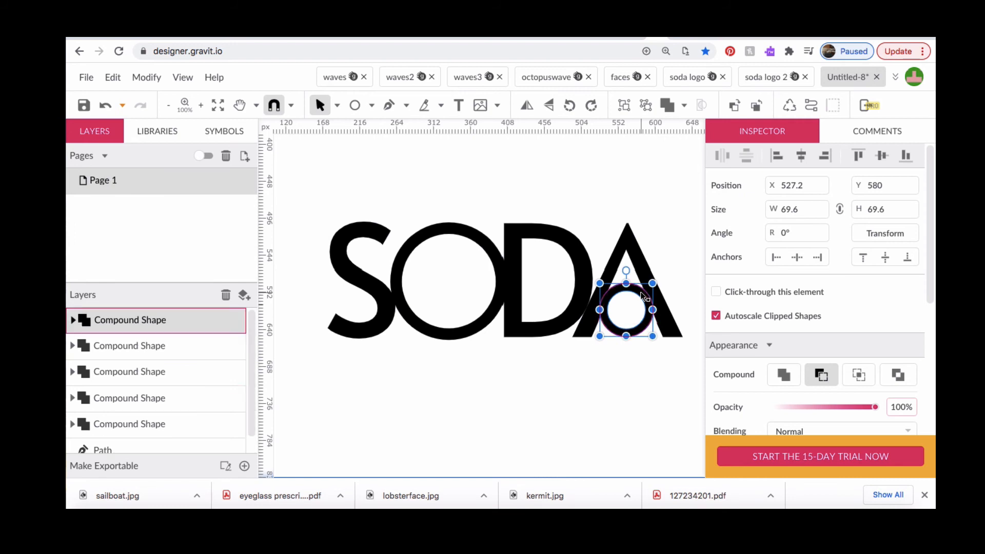
pyautogui.moveTo(642, 297); pyautogui.dragTo(431, 194)
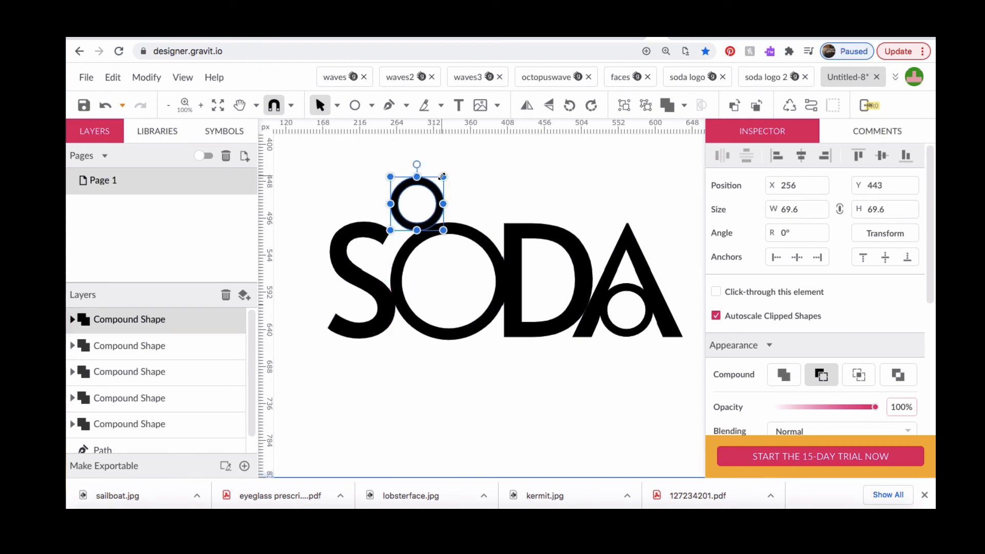
# Shrink the ring above the O proportionally to about 59 px.
pyautogui.moveTo(442, 175); pyautogui.dragTo(436, 211)
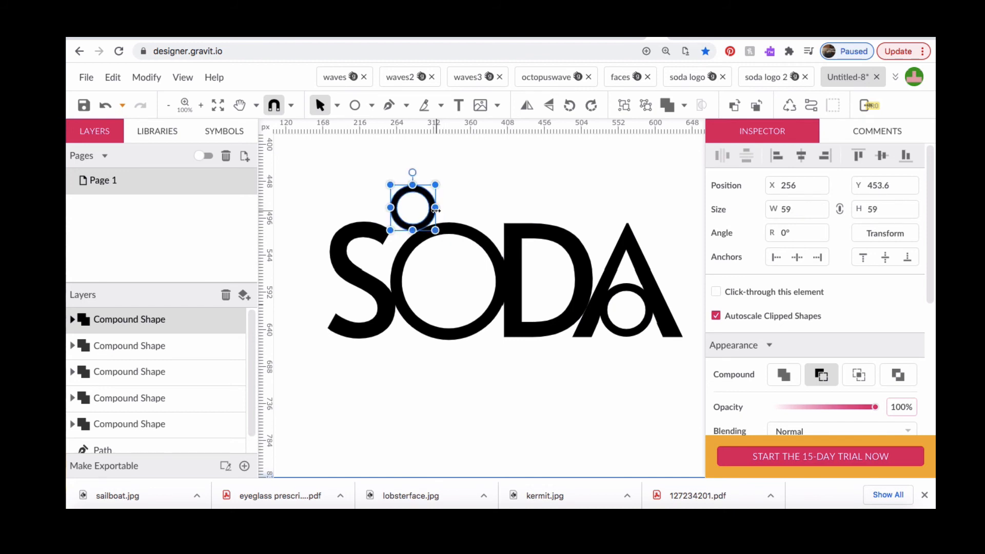
pyautogui.click(461, 248)
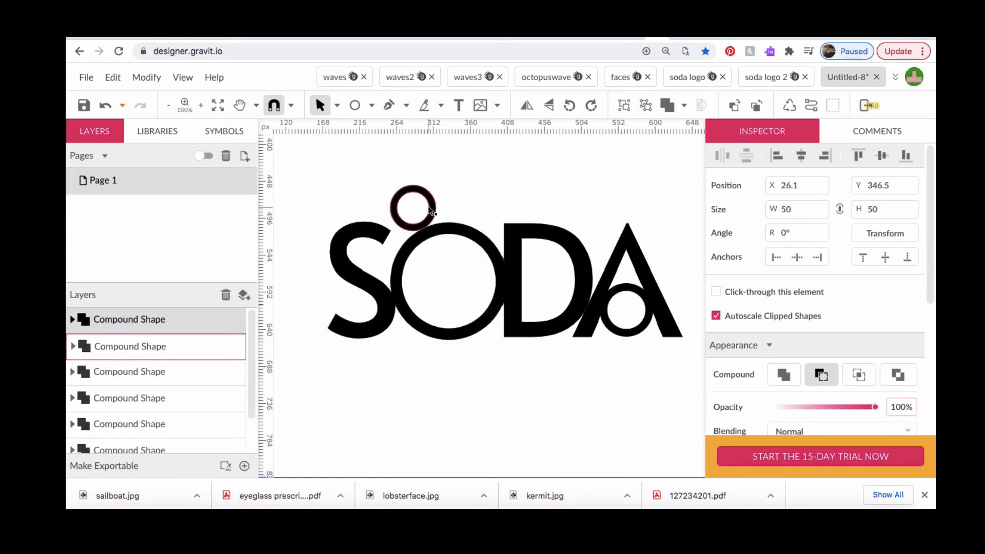
pyautogui.moveTo(430, 208); pyautogui.dragTo(483, 204)
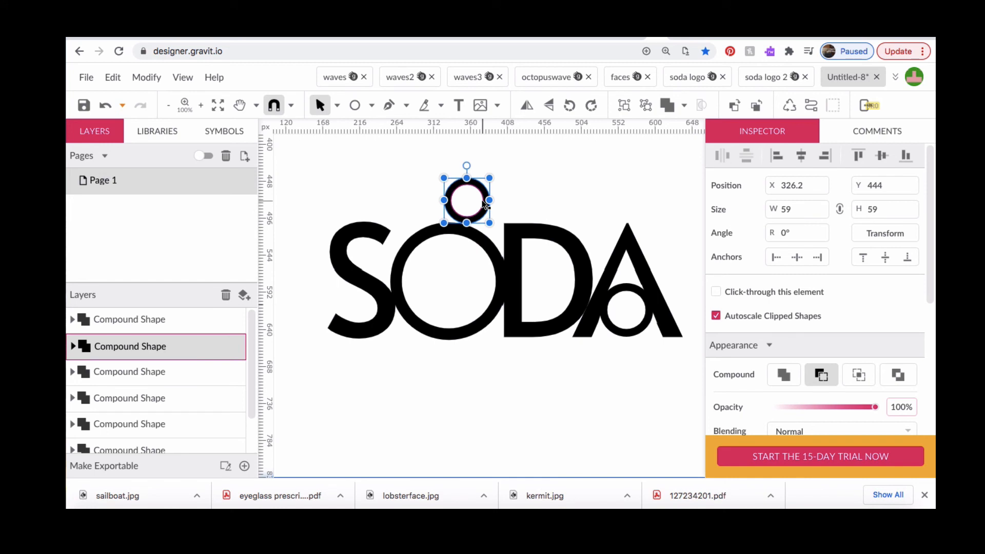
pyautogui.hotkey('ctrl', 'z')
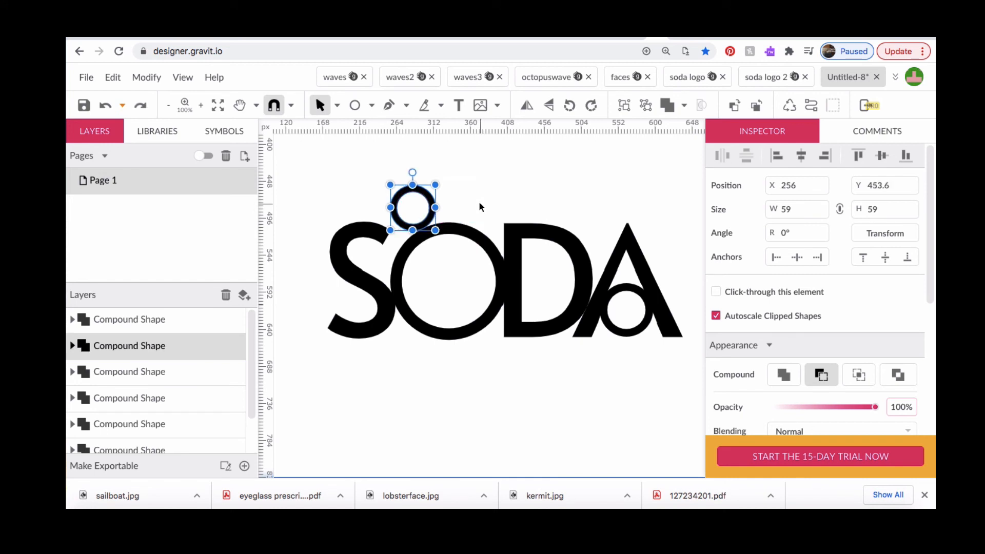
# Duplicate the 59 px ring above the O, shrink the copy to about 43.1 px, and place it alongside at X 315, Y 461.5.
pyautogui.hotkey('ctrl', 'v')
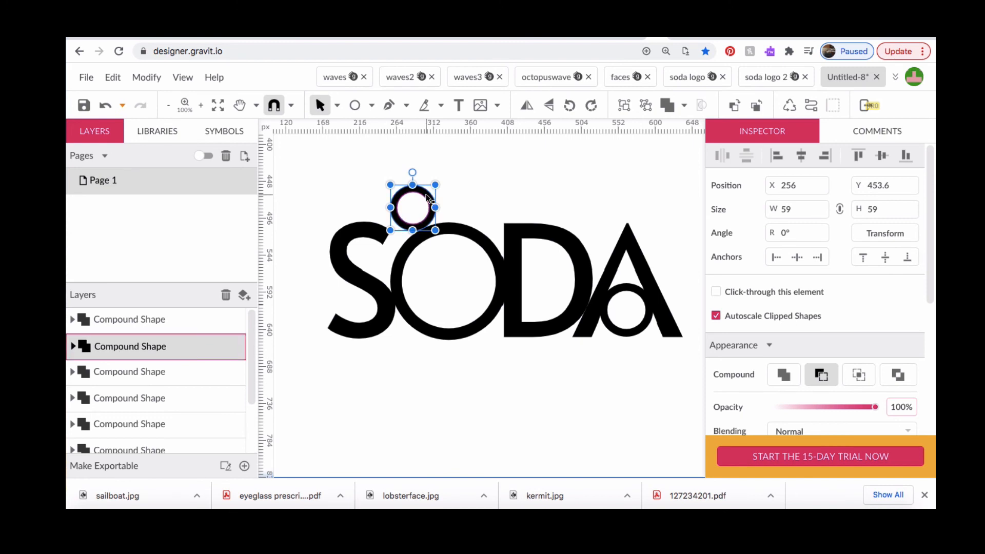
pyautogui.moveTo(429, 201); pyautogui.dragTo(487, 186)
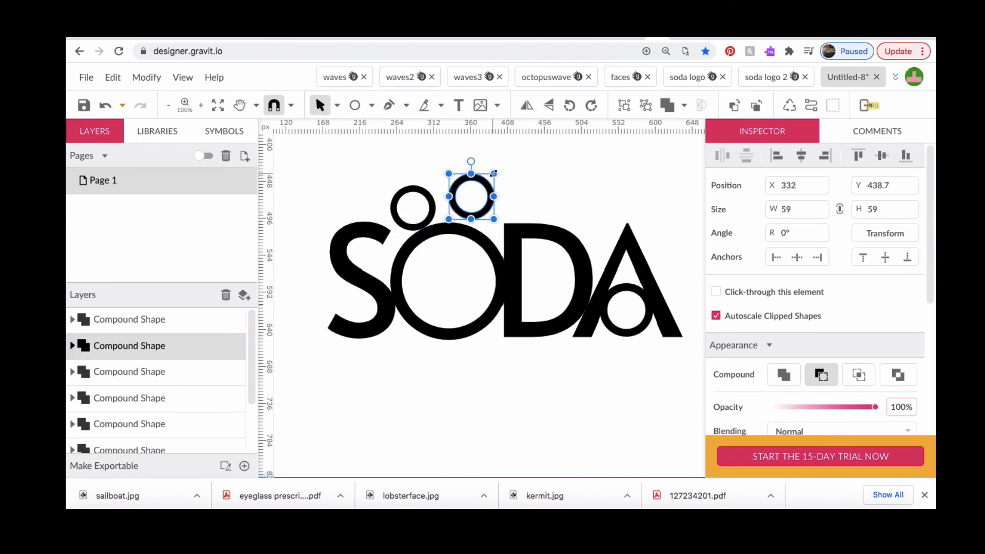
pyautogui.moveTo(495, 174); pyautogui.dragTo(481, 186)
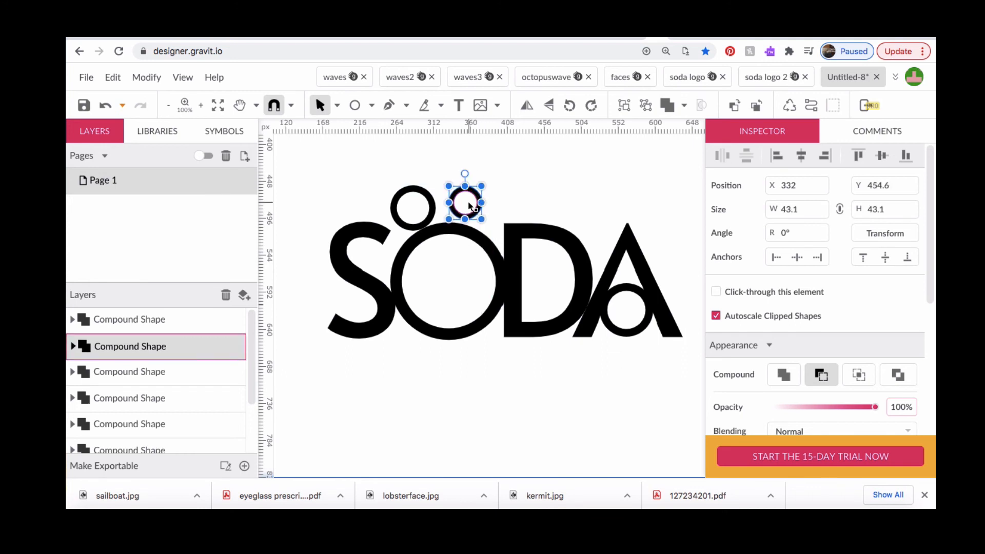
pyautogui.moveTo(468, 207); pyautogui.dragTo(458, 212)
# Nudge the 59 px ring down to Y 456.6 so it overlaps the upper edge of the O.
pyautogui.click(412, 226)
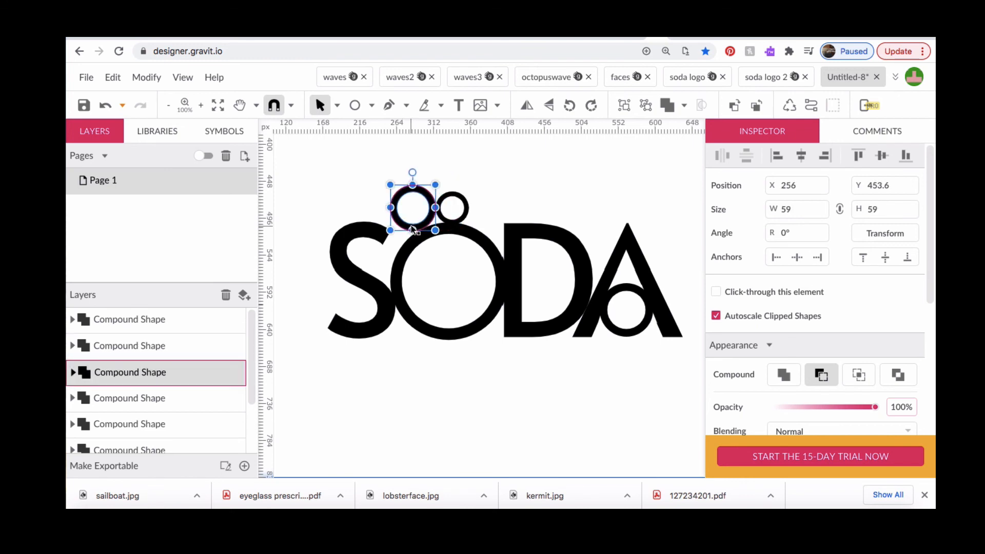
pyautogui.press('Down')
pyautogui.press('Down')
pyautogui.press('Down')
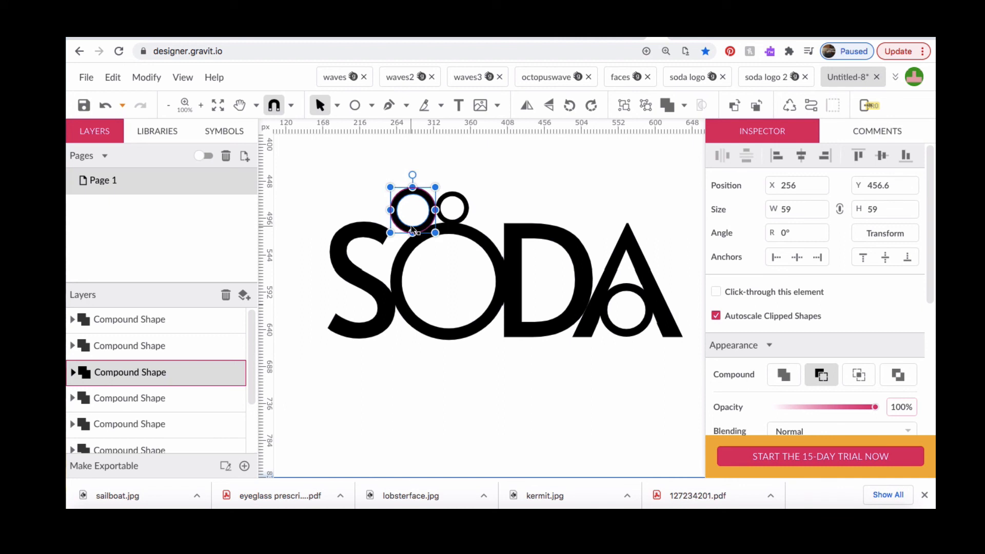
# Place a 27.8 px copy of the 43.1 px ring above the pair at X 304.2, Y 421, and nudge the original to X 313.
pyautogui.click(450, 194)
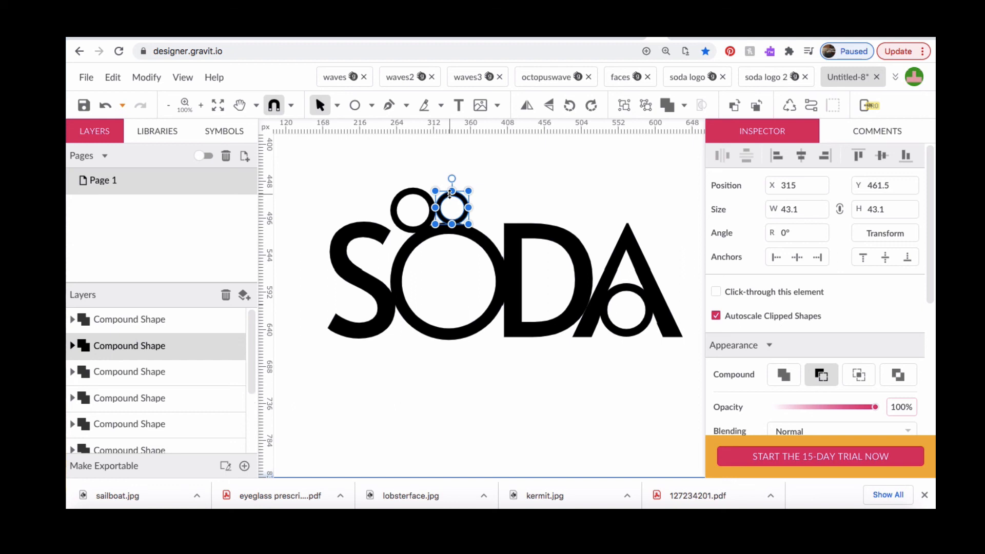
pyautogui.moveTo(457, 197); pyautogui.dragTo(442, 169)
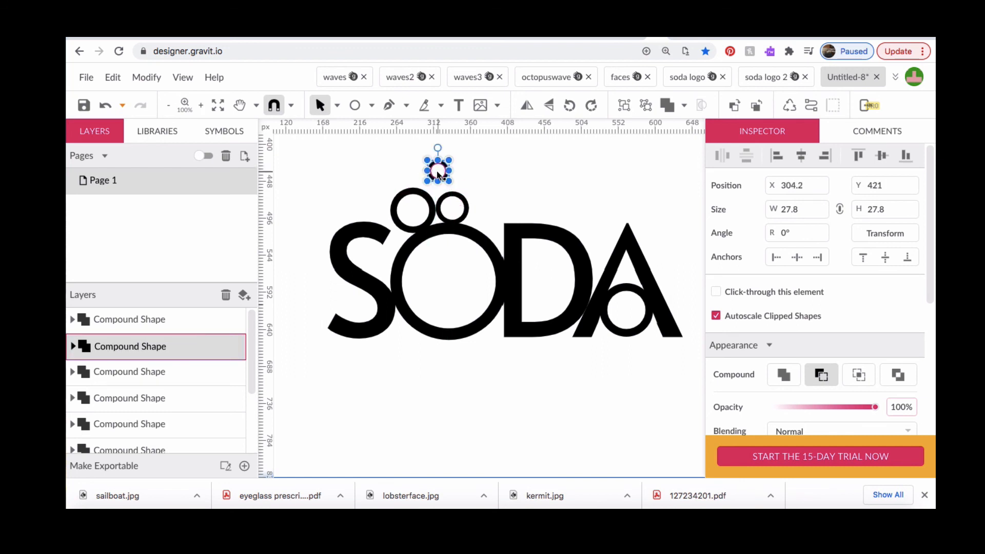
pyautogui.click(522, 195)
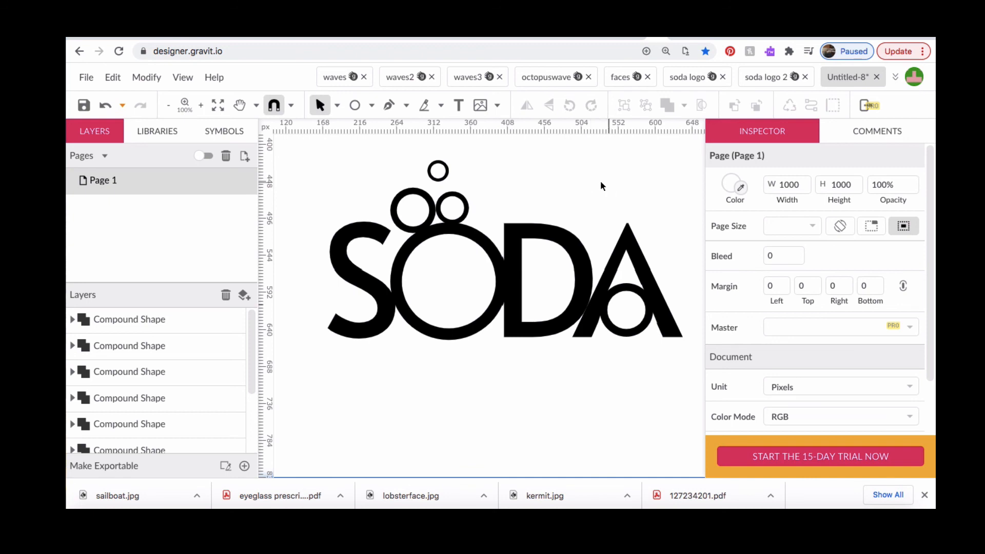
pyautogui.click(437, 208)
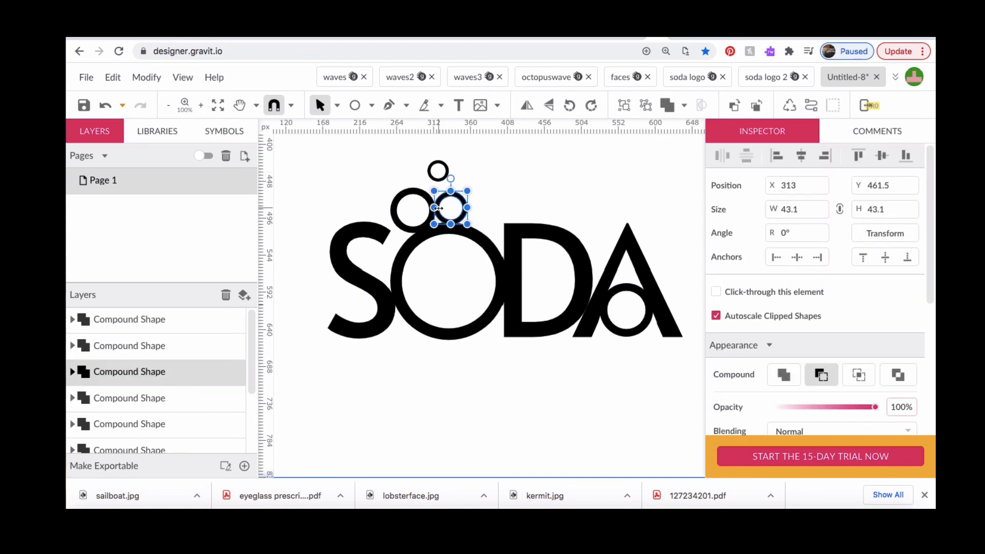
pyautogui.click(523, 170)
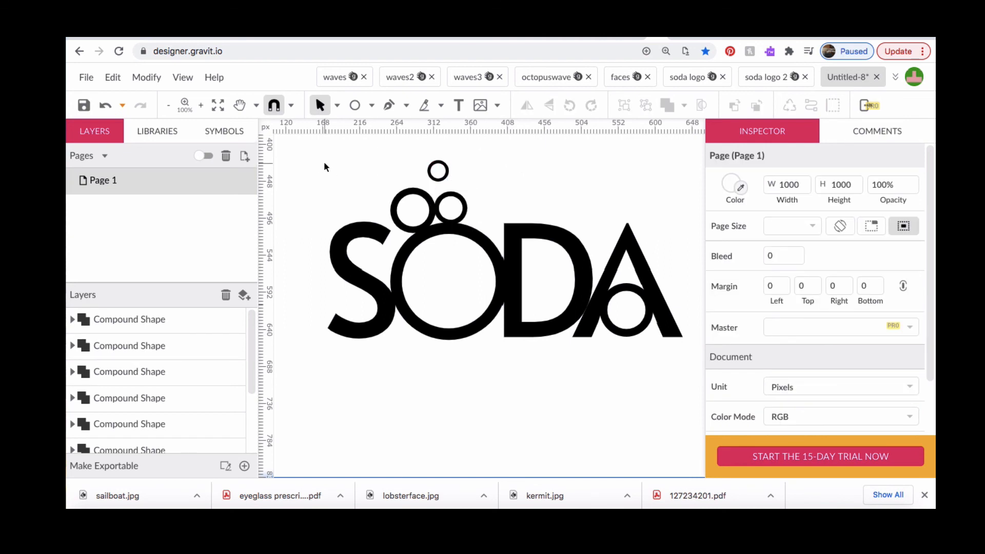
# Fill all the letter and ring shapes of the logo with green #00FF00 and combine them into one group.
pyautogui.click(185, 320)
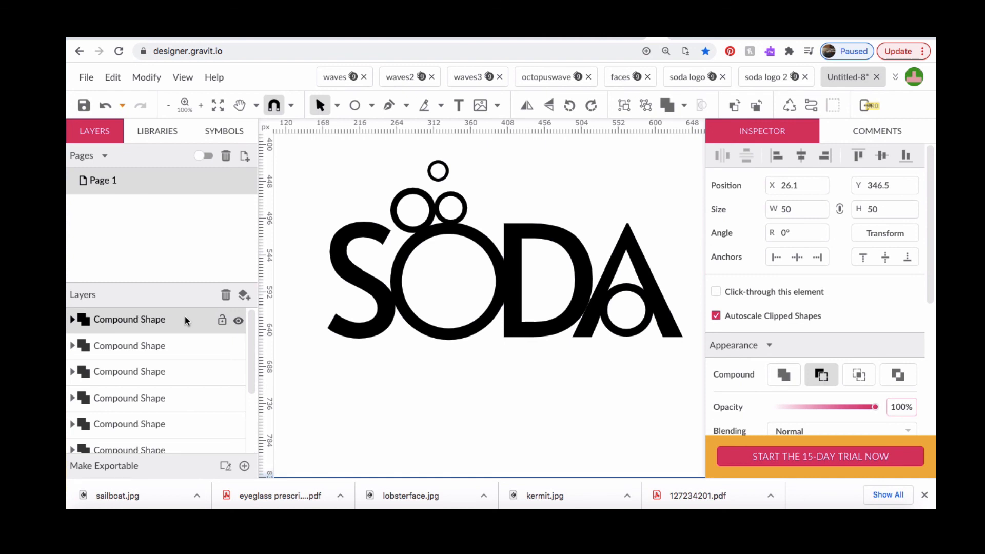
pyautogui.scroll(-2, 195, 361)
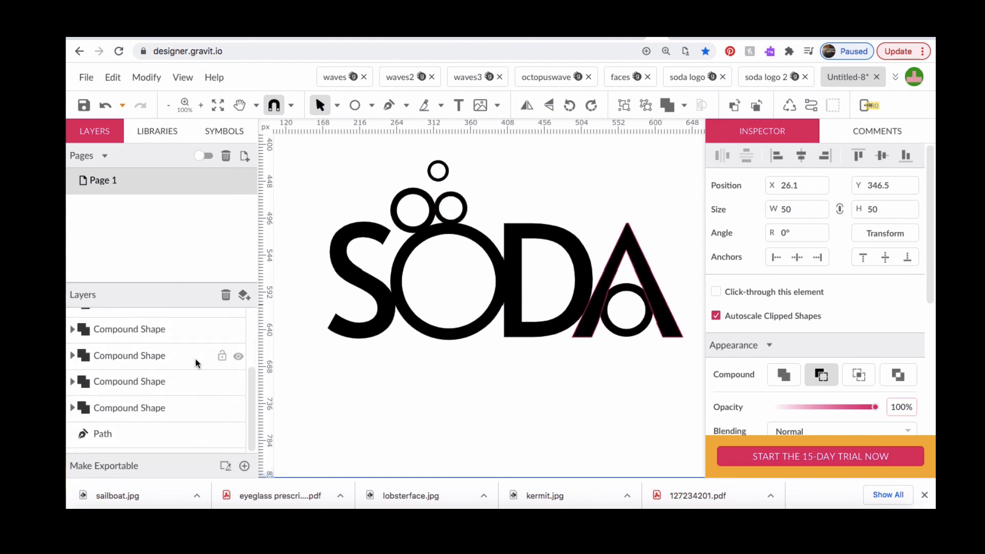
pyautogui.keyDown('shift'); pyautogui.click(153, 432); pyautogui.keyUp('shift')
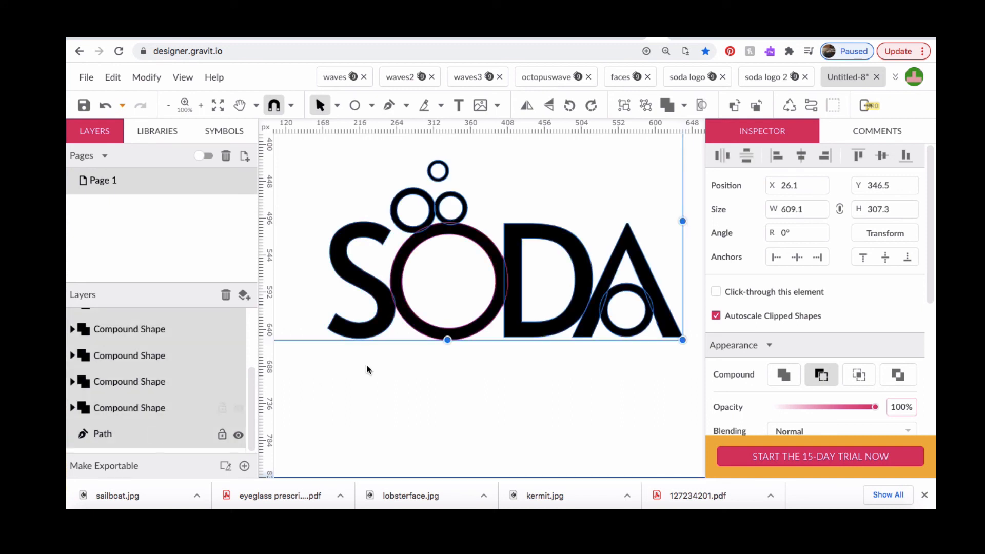
pyautogui.scroll(-3, 823, 305)
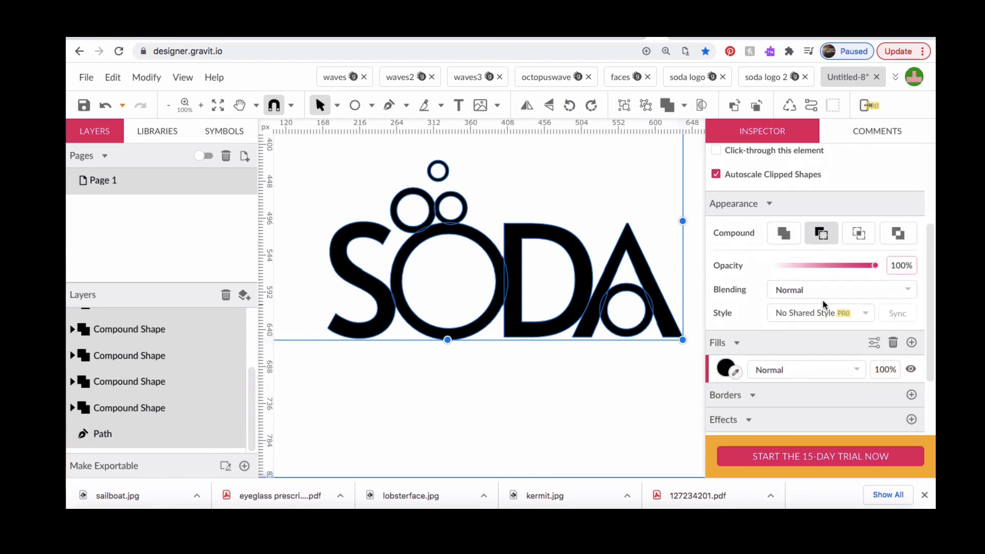
pyautogui.click(726, 369)
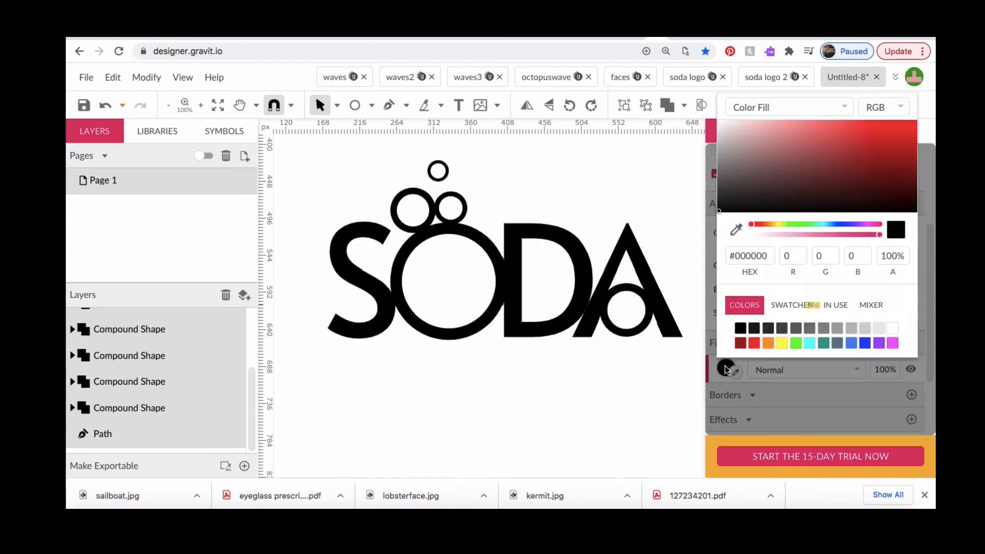
pyautogui.click(796, 344)
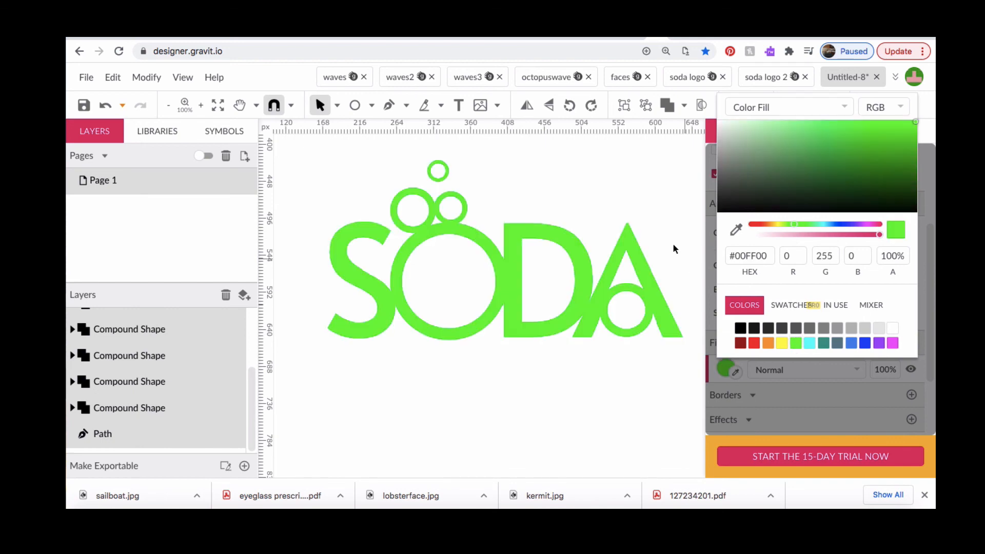
pyautogui.click(624, 106)
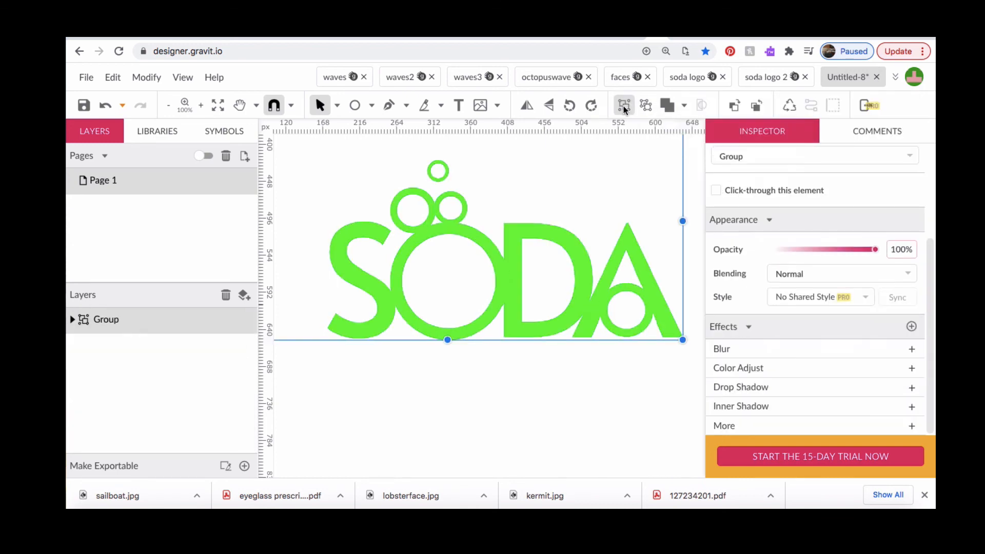